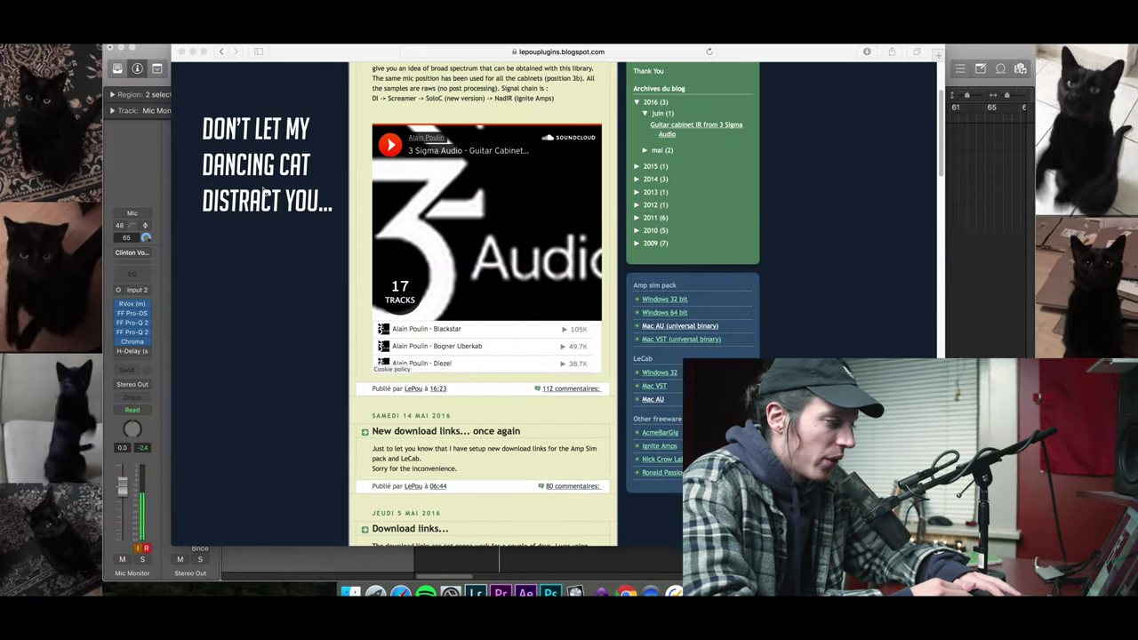
- Bring the LePou blog forward and scroll it to the Amp sim pack and LeCab links
click(282, 55)
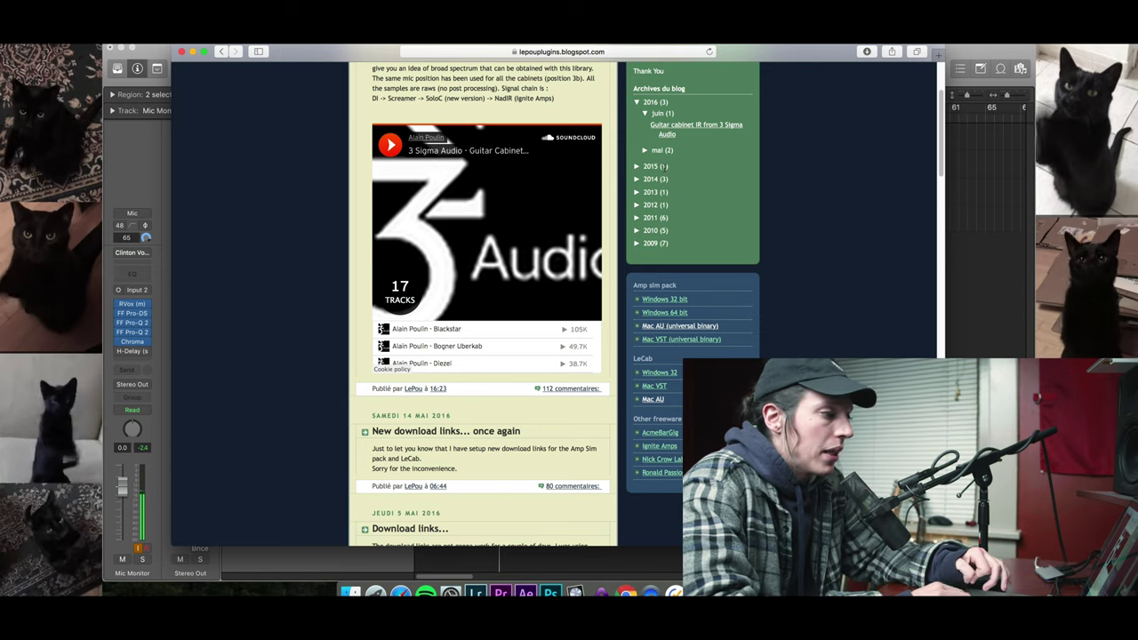
scroll(664, 166, up, 4)
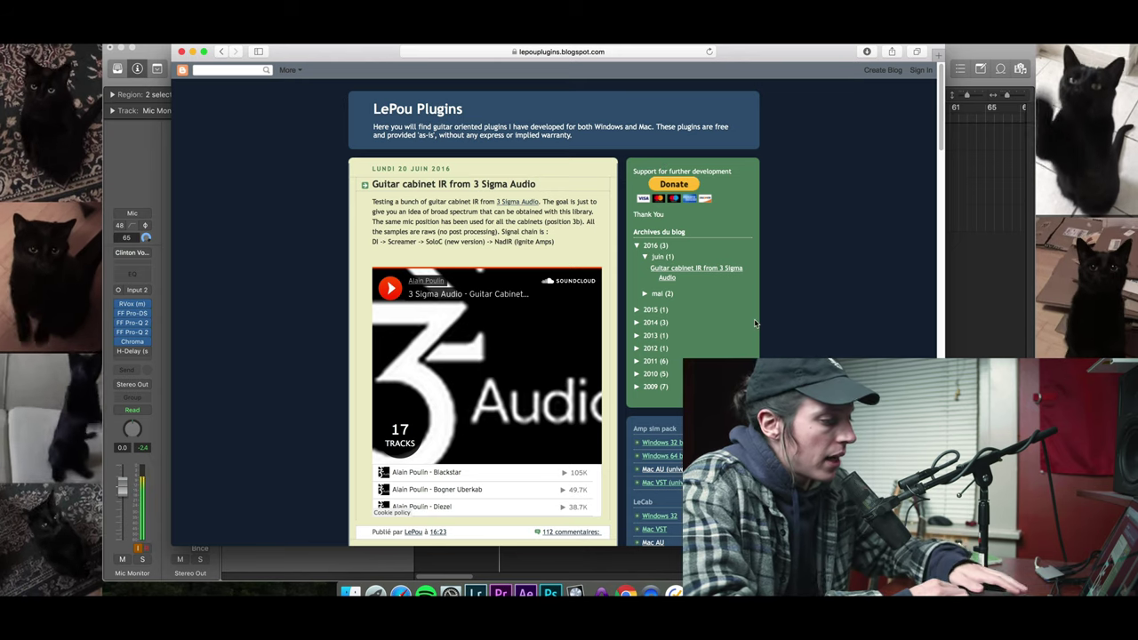
scroll(754, 322, down, 3)
scroll(755, 322, down, 3)
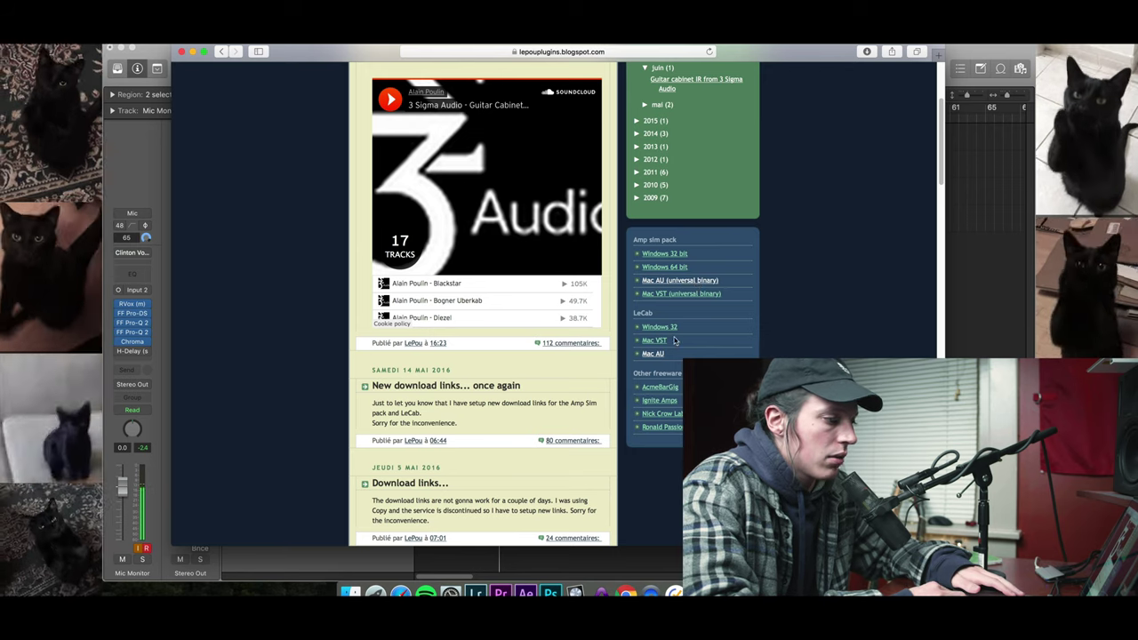
scroll(756, 314, up, 2)
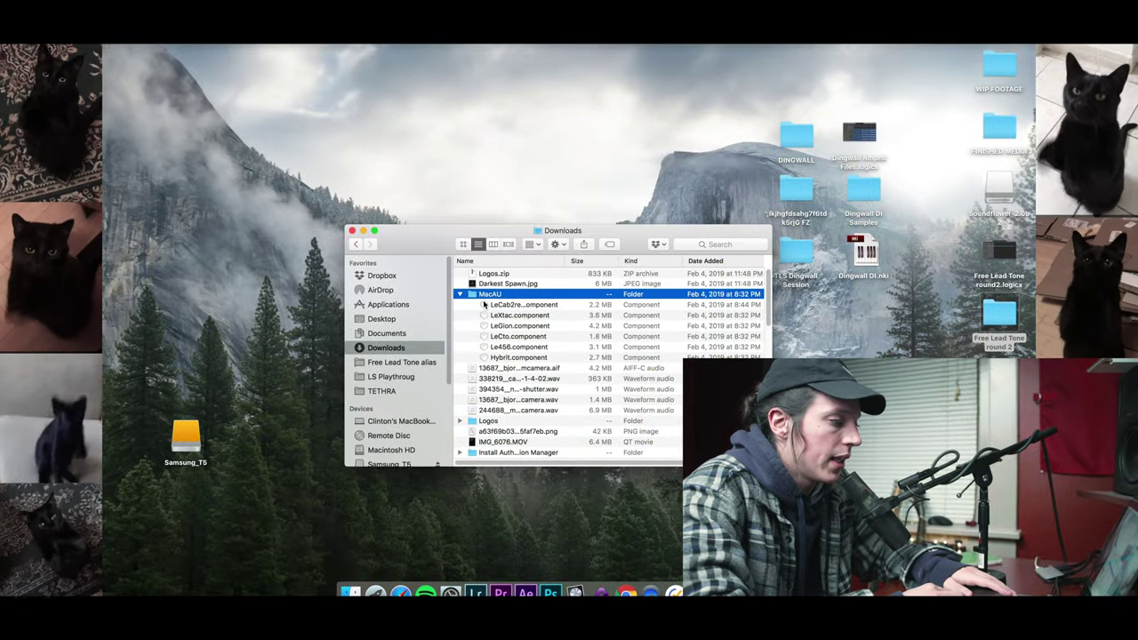
- Expand MacAU, select LeCab2 through Hybrit.component, and Quick Look the selection
click(461, 295)
click(461, 294)
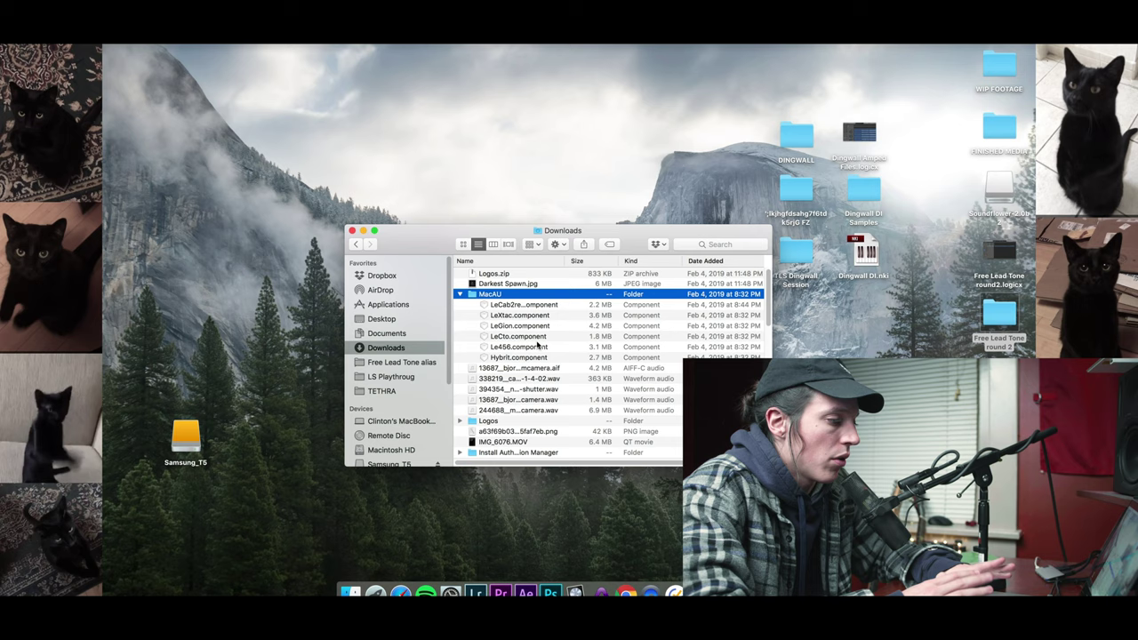
click(530, 305)
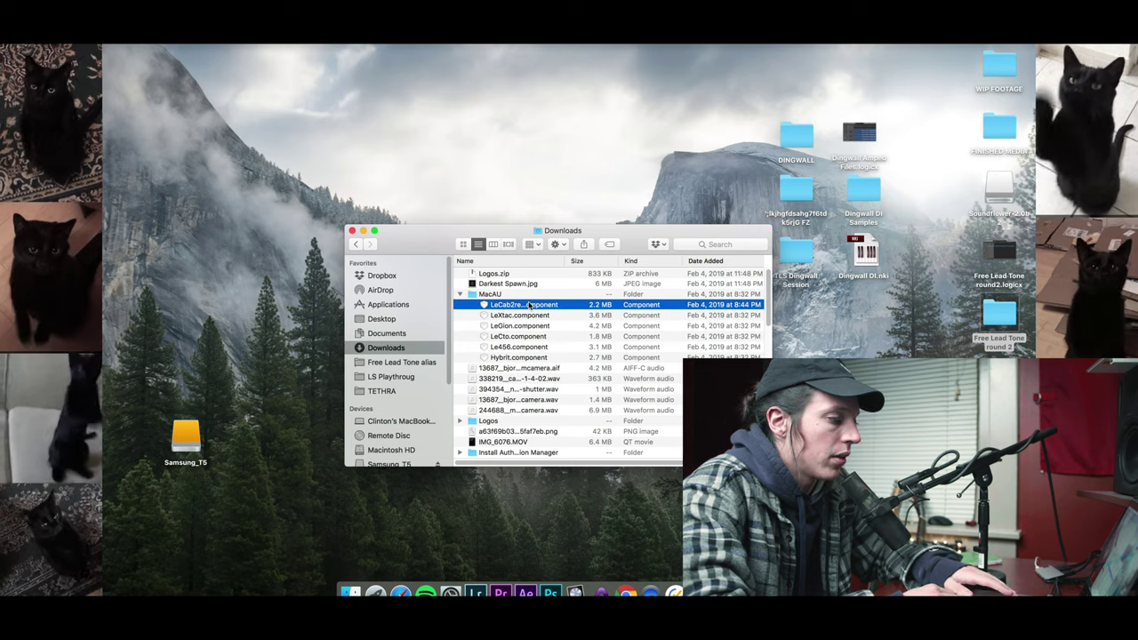
shift+click(525, 357)
key(space)
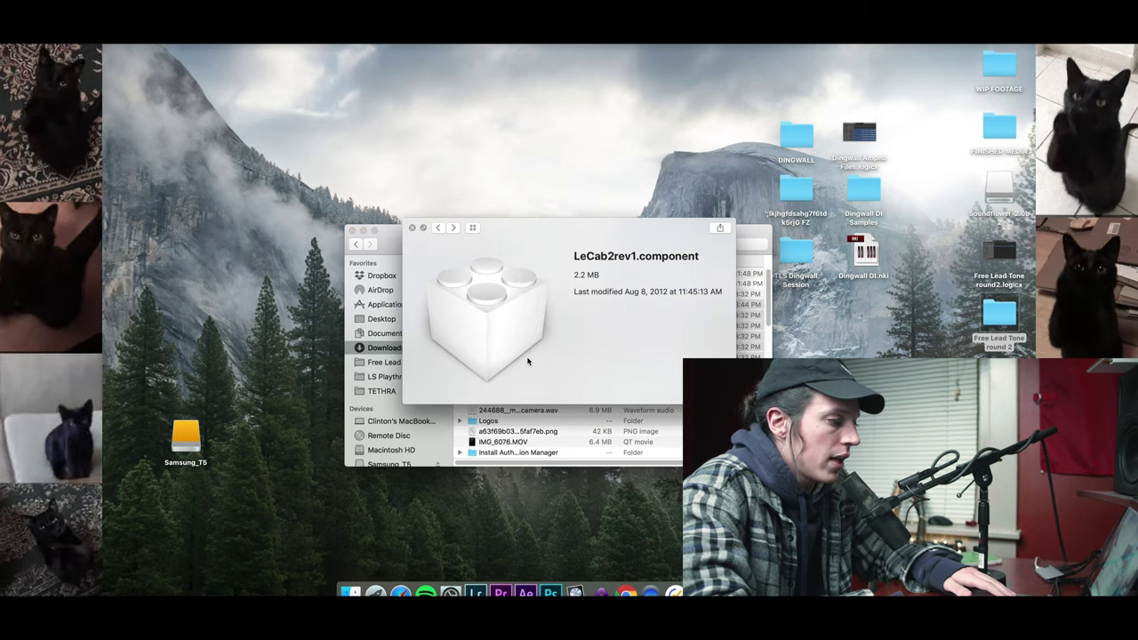
key(space)
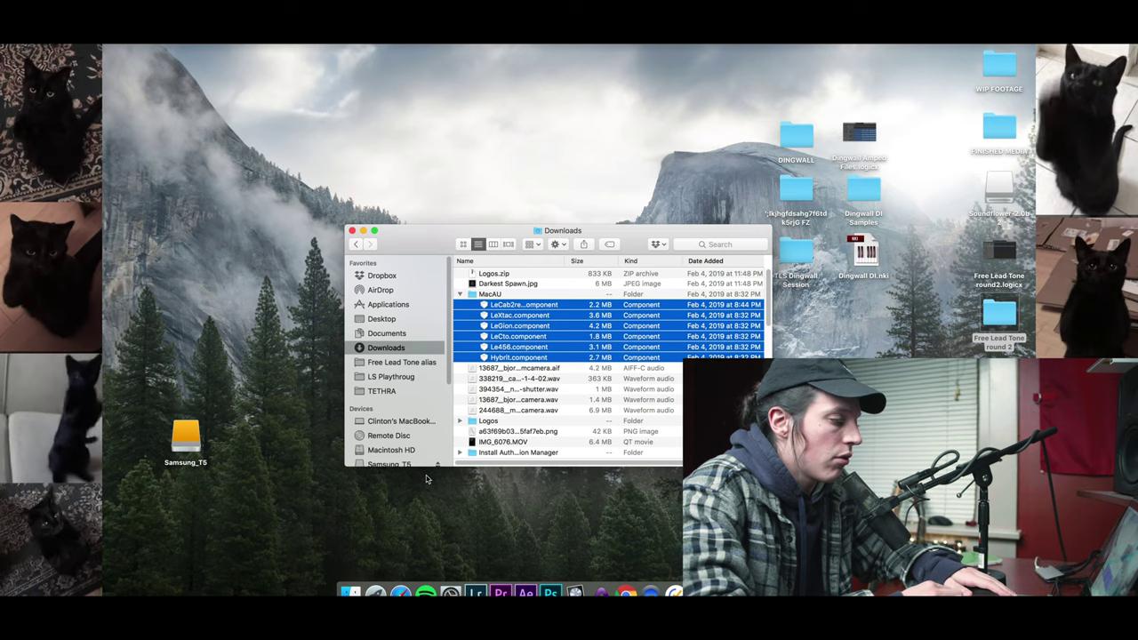
scroll(534, 356, down, 3)
scroll(534, 355, up, 3)
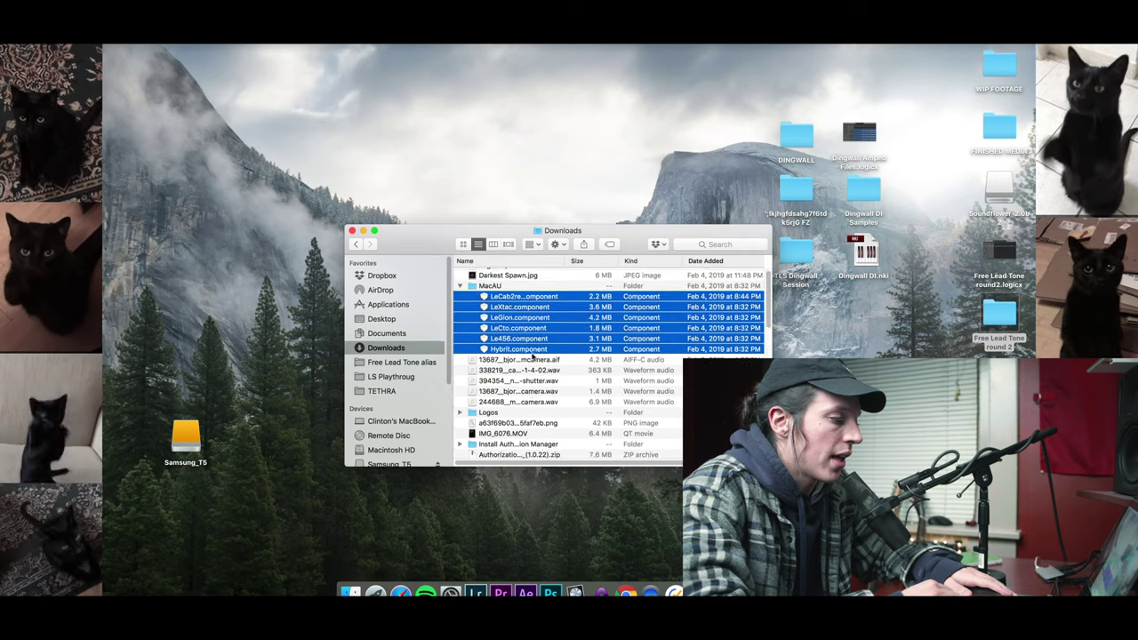
scroll(532, 355, down, 3)
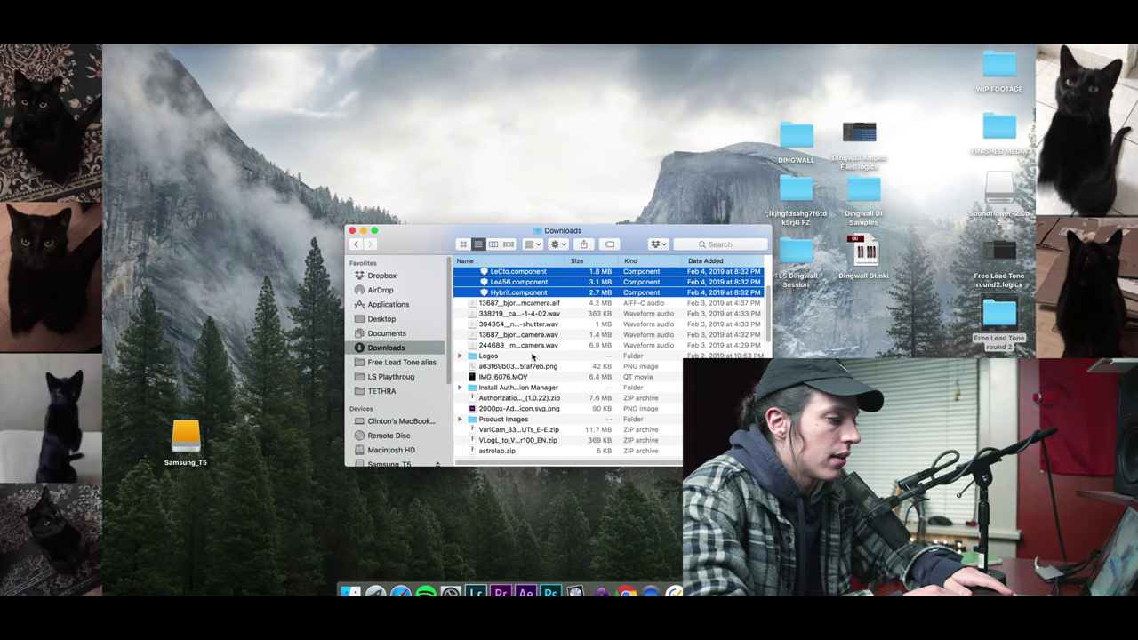
scroll(531, 355, up, 3)
scroll(532, 355, down, 3)
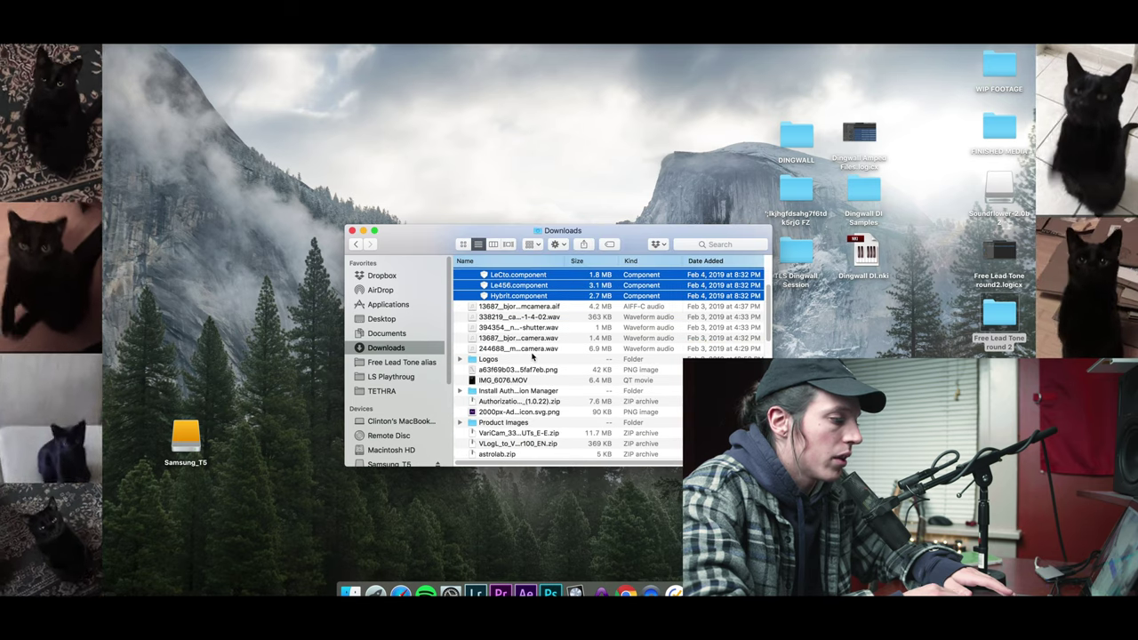
scroll(532, 355, up, 3)
- Show the computer's drives in Finder and check the Finder preferences
click(400, 420)
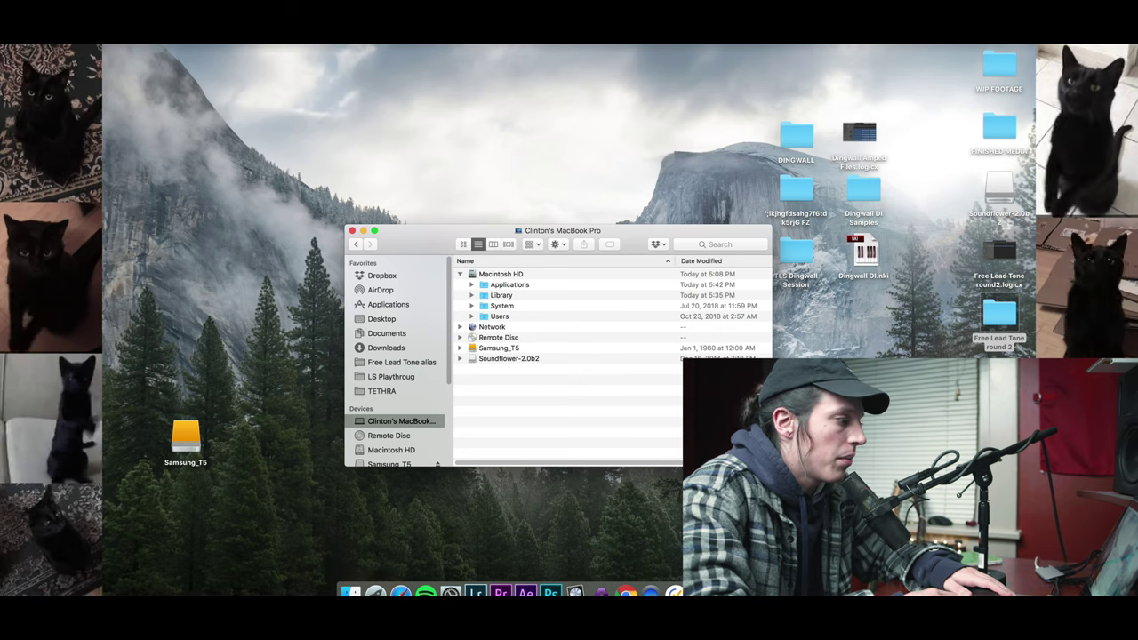
click(160, 41)
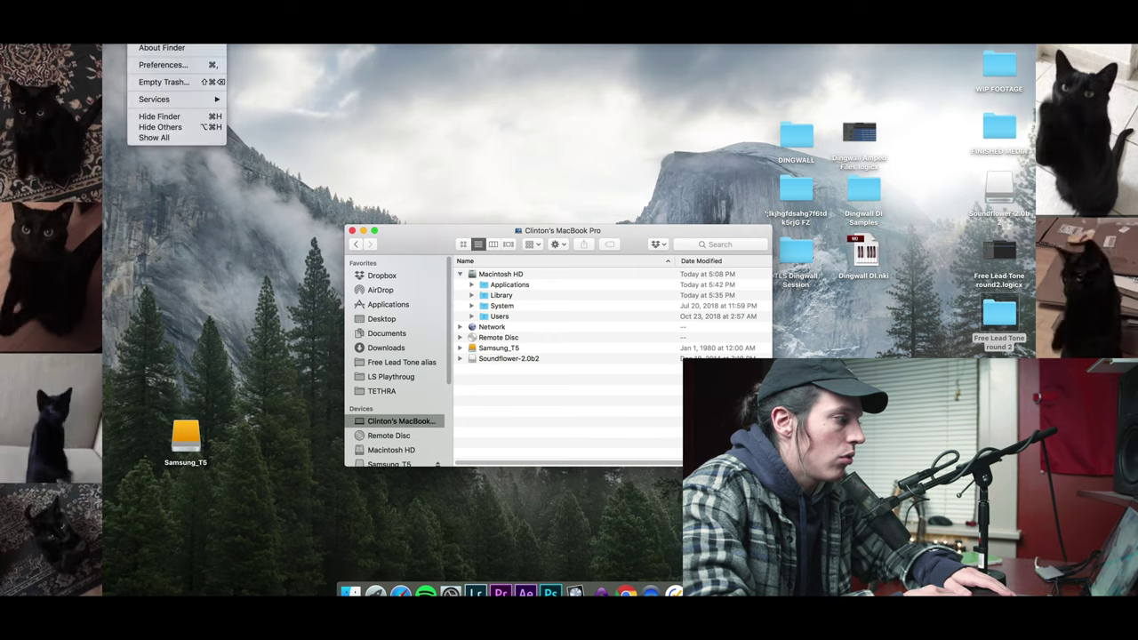
click(172, 64)
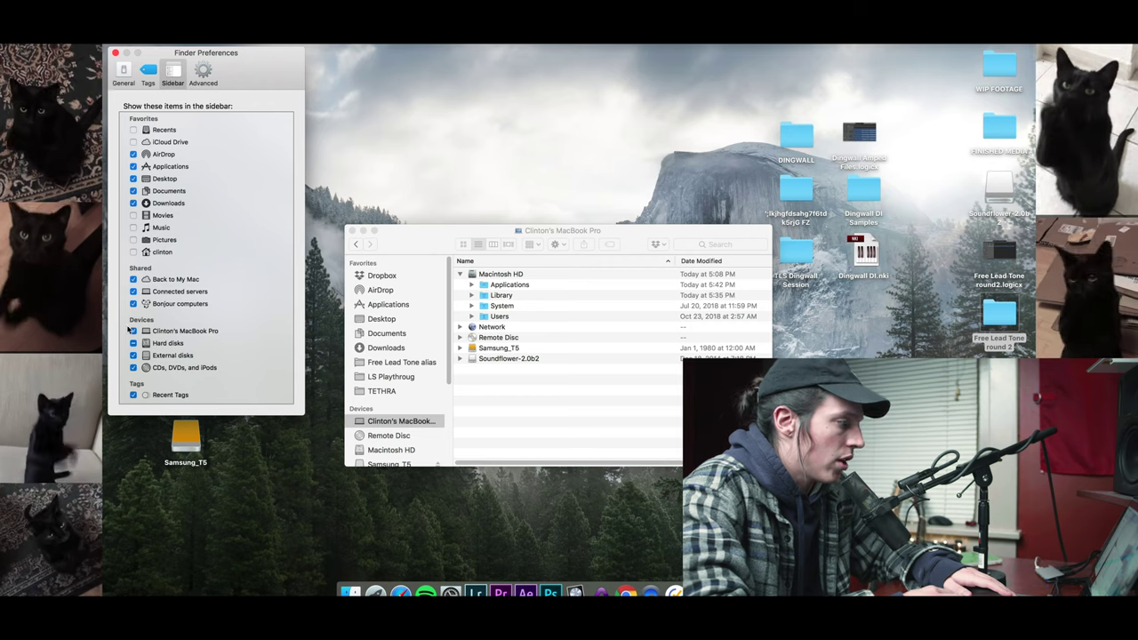
key(super+w)
- Navigate to Macintosh HD › Library › Audio › Plug-Ins and list the installed Components
double_click(503, 294)
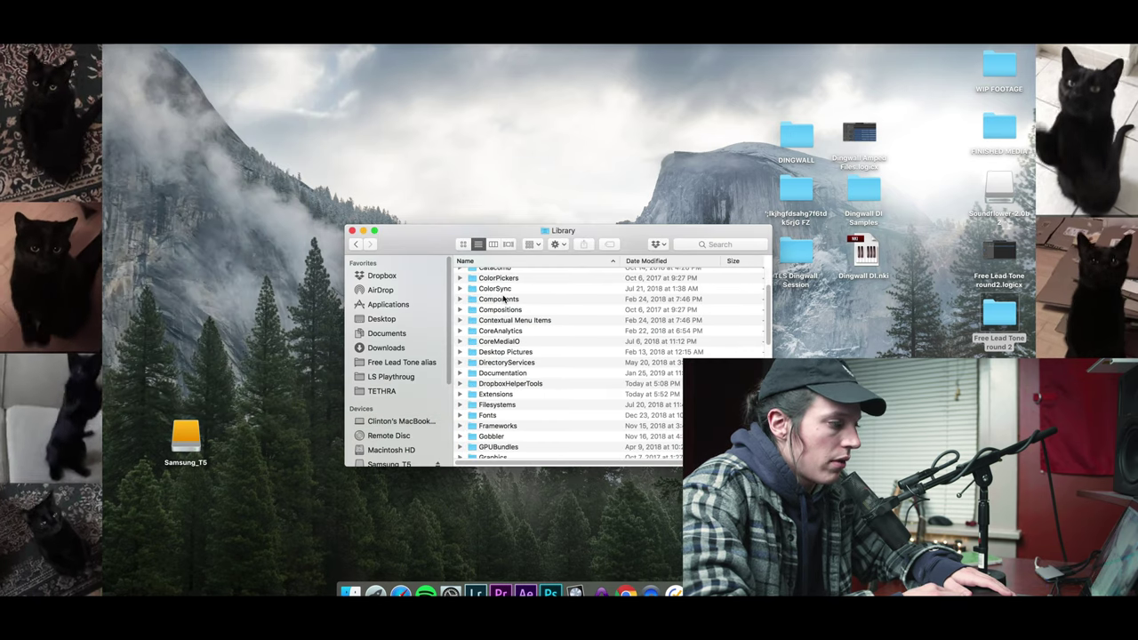
scroll(503, 302, up, 5)
double_click(494, 300)
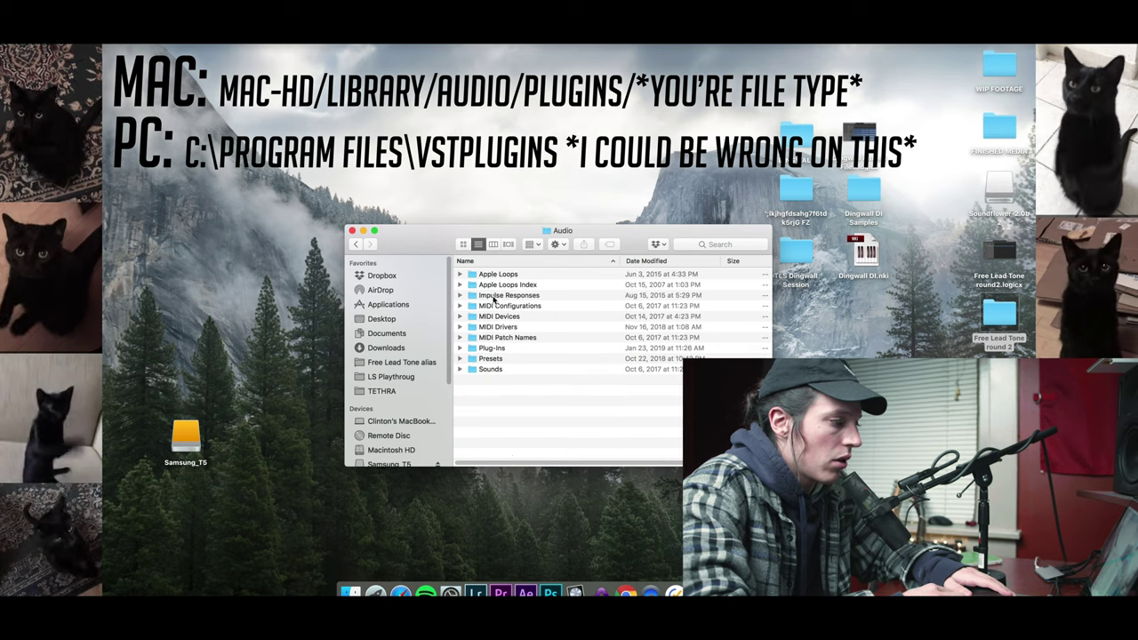
double_click(541, 347)
key(Left)
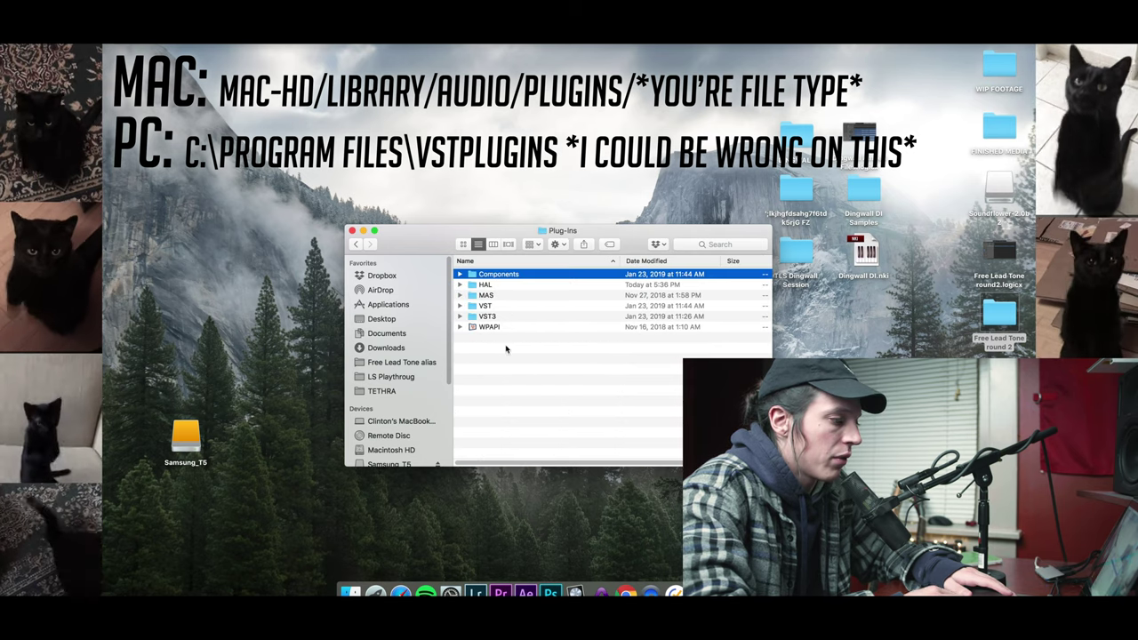
key(Right)
scroll(534, 378, down, 10)
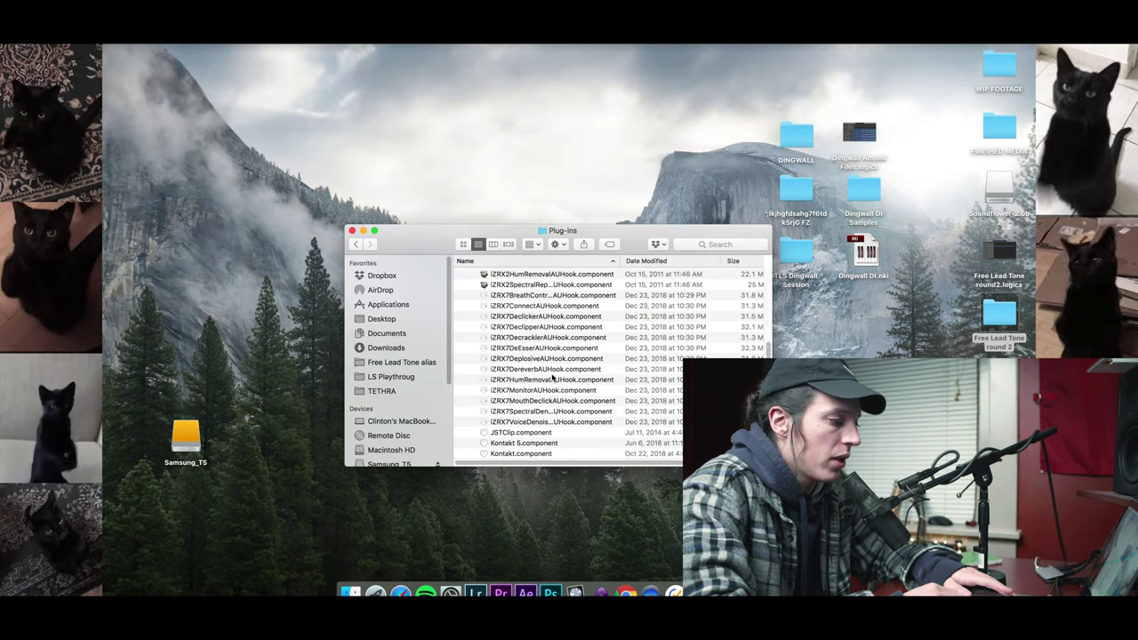
scroll(551, 378, down, 10)
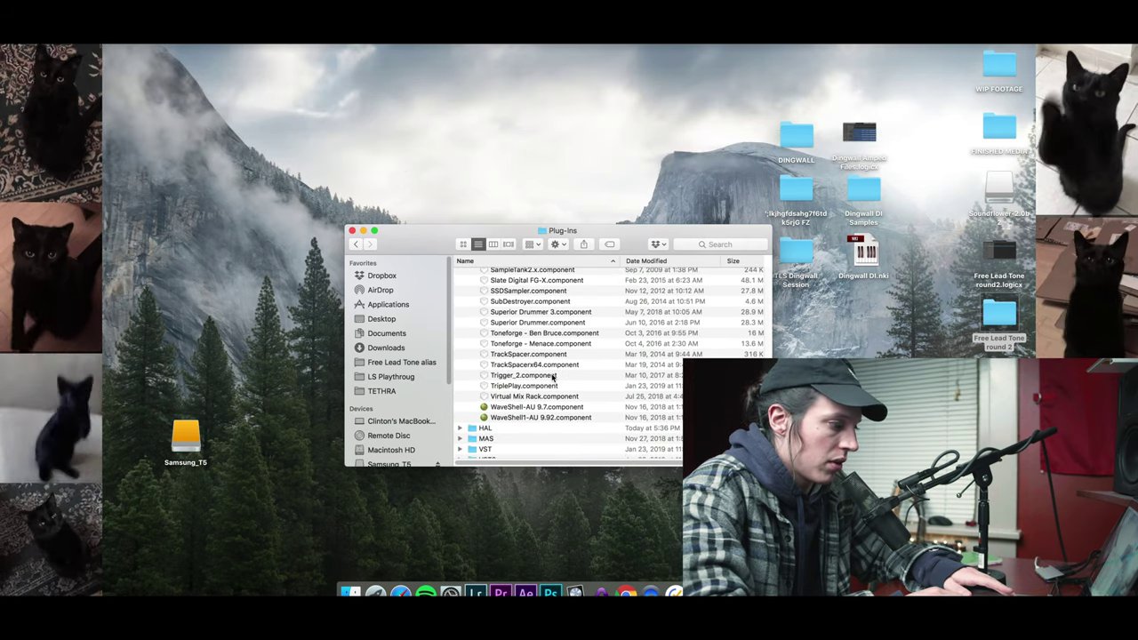
scroll(552, 378, up, 10)
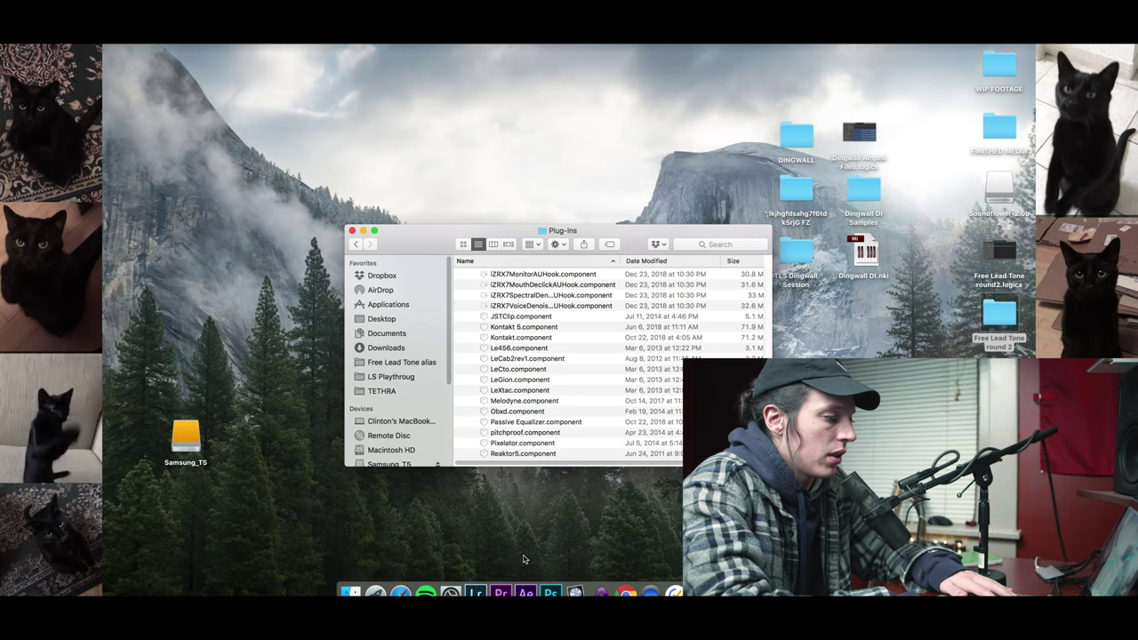
- Copy the LePou components from Downloads into Components, then close the Finder windows
key(super+n)
click(271, 378)
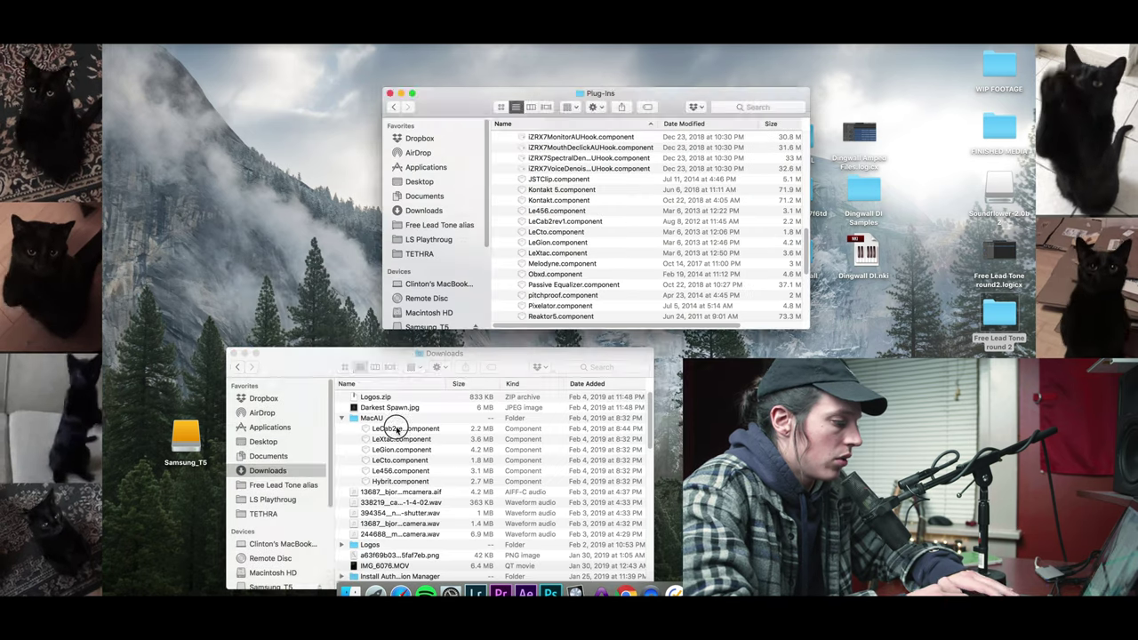
click(398, 428)
shift+click(403, 430)
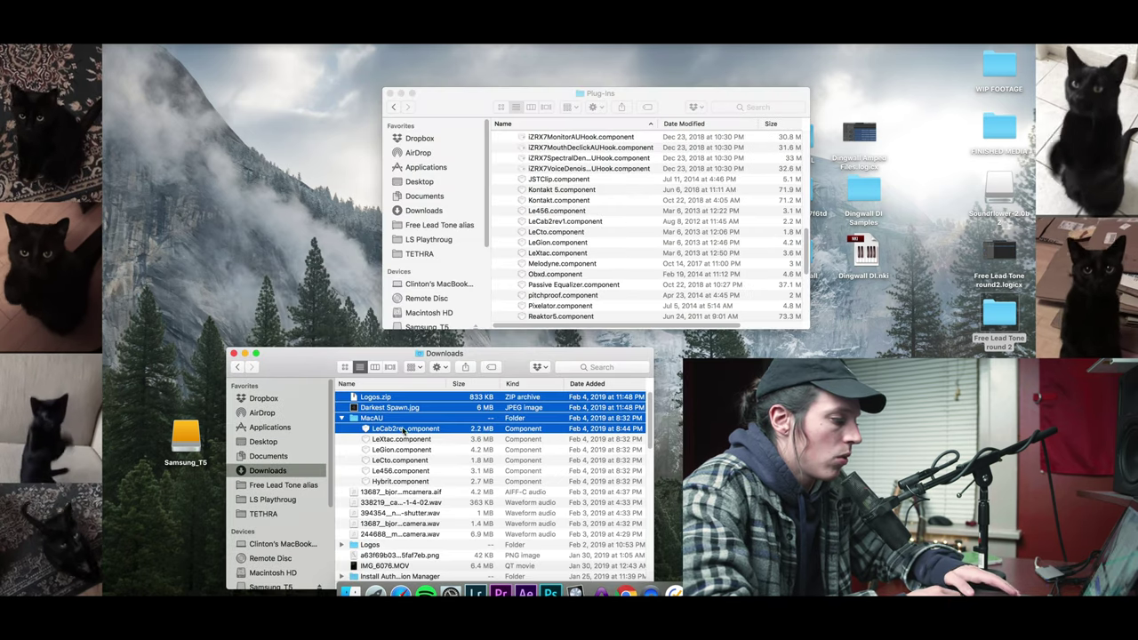
key(super+w)
click(551, 223)
click(558, 253)
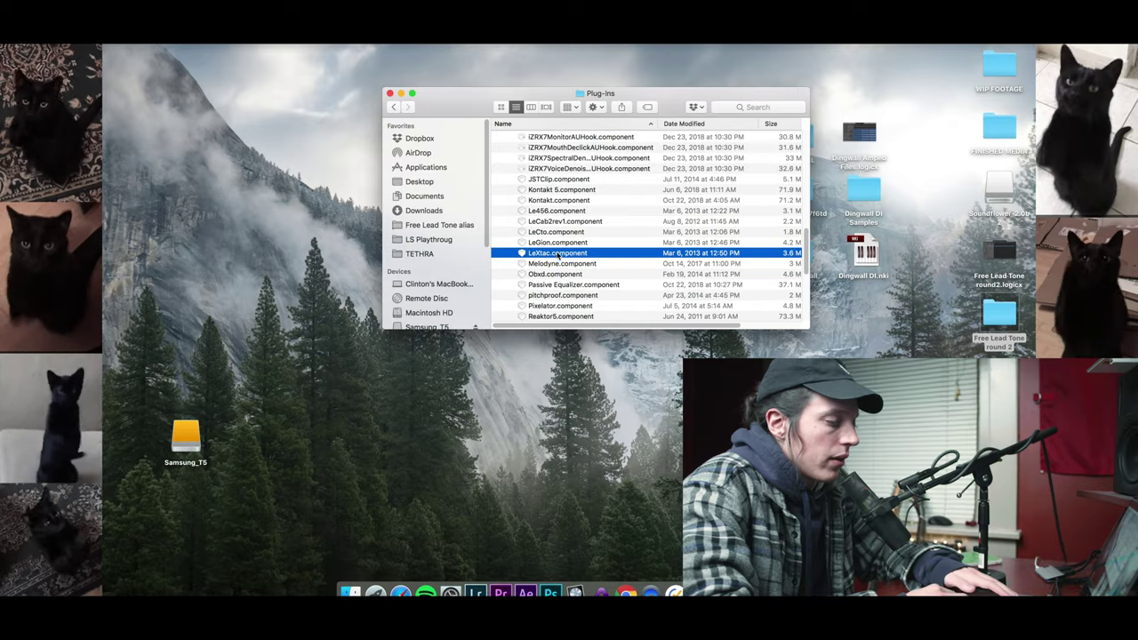
scroll(579, 212, up, 3)
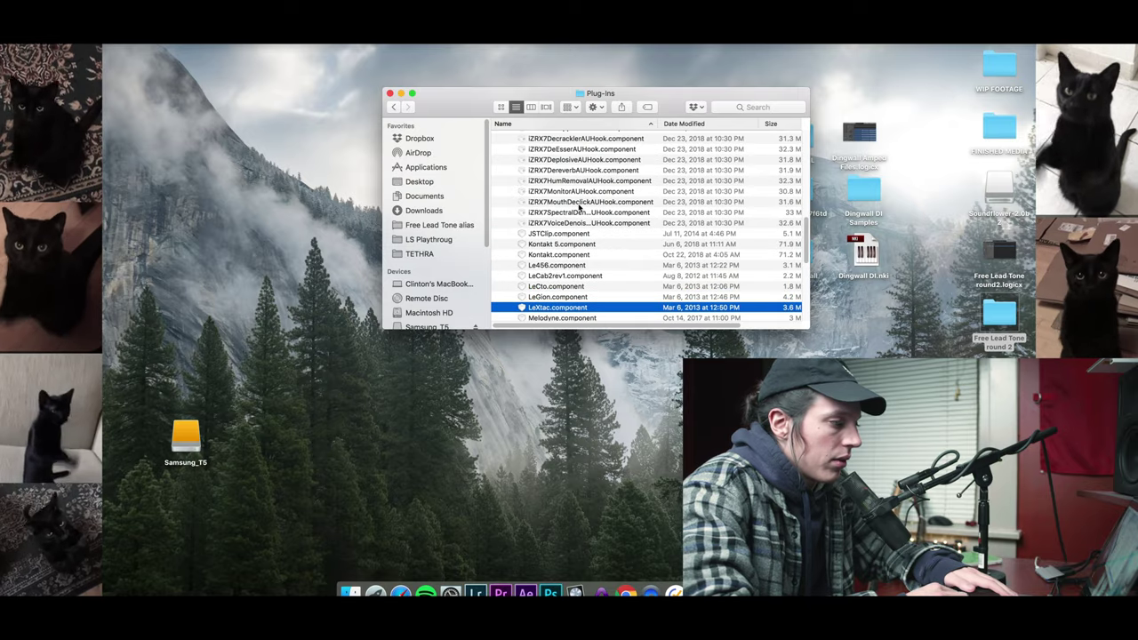
click(389, 93)
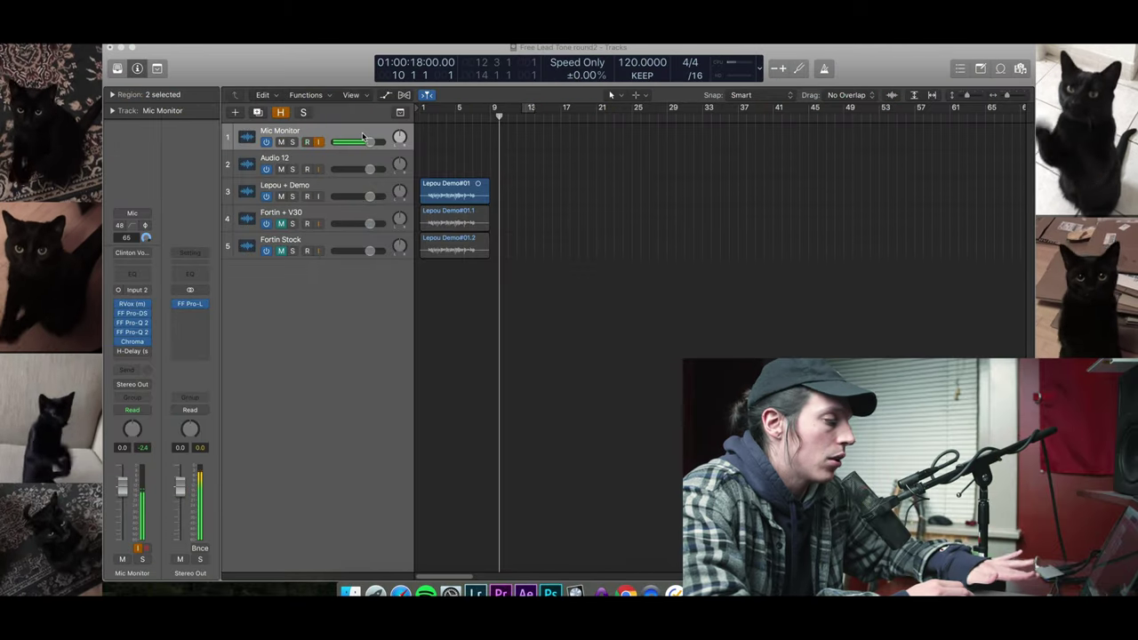
- Insert LePou_plugins › LeGion › Mono in the Audio FX slot of Audio 12
key(ctrl+r)
click(342, 160)
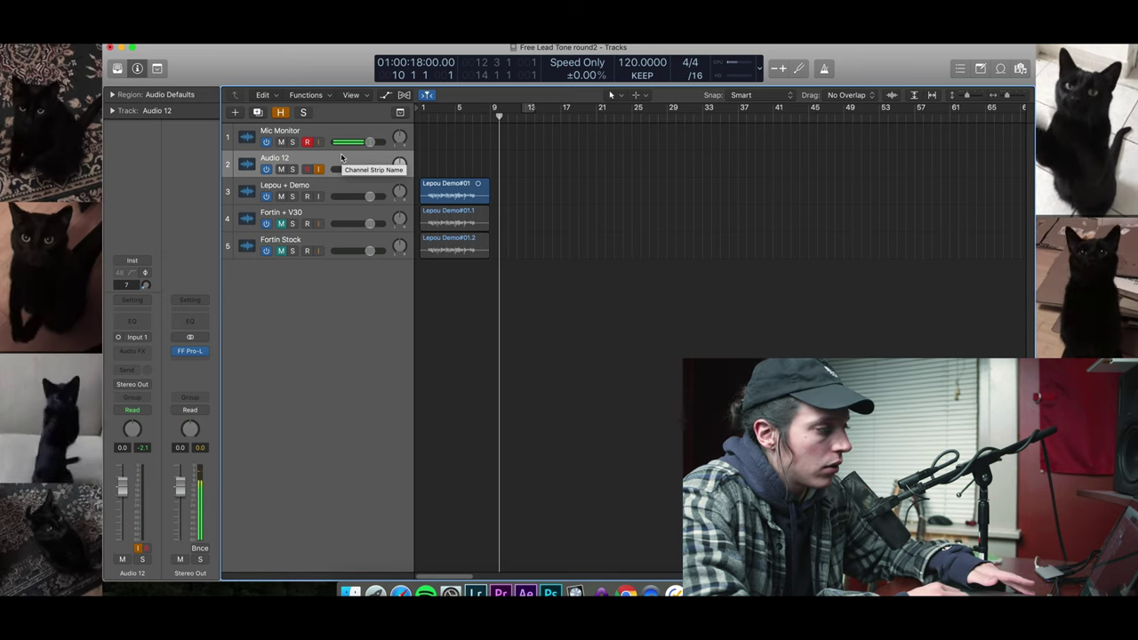
click(133, 351)
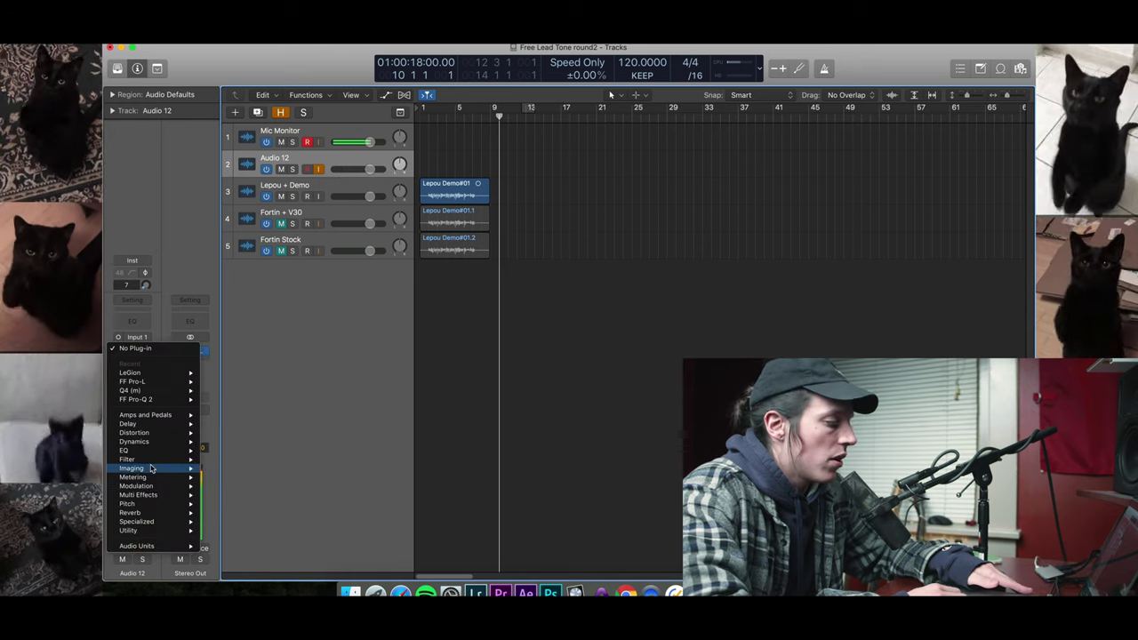
mouse_move(153, 545)
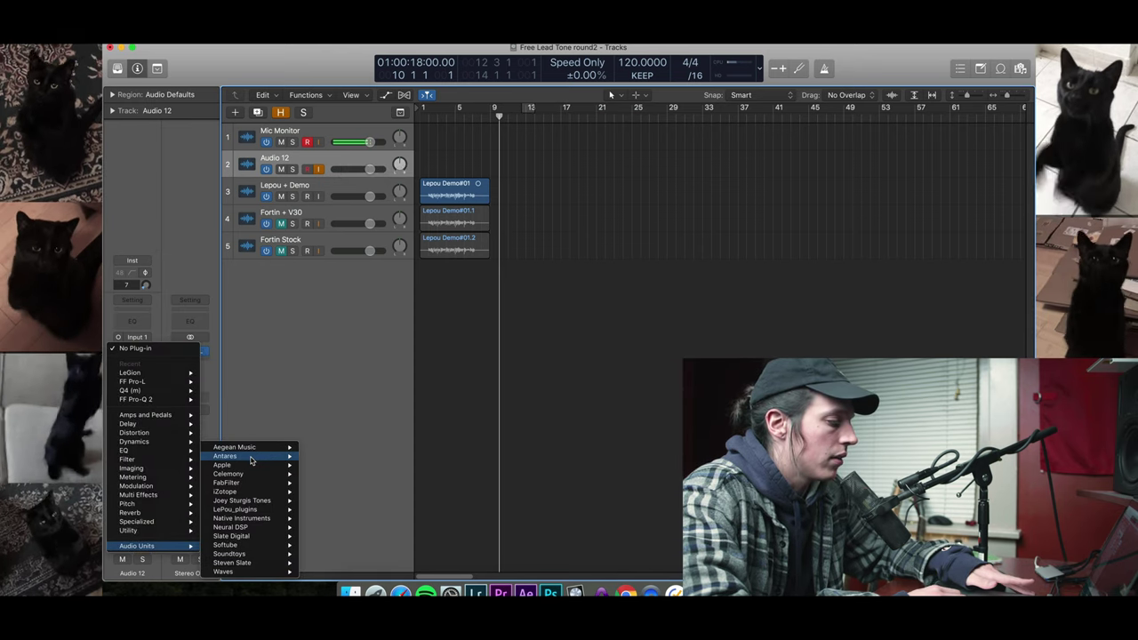
mouse_move(253, 534)
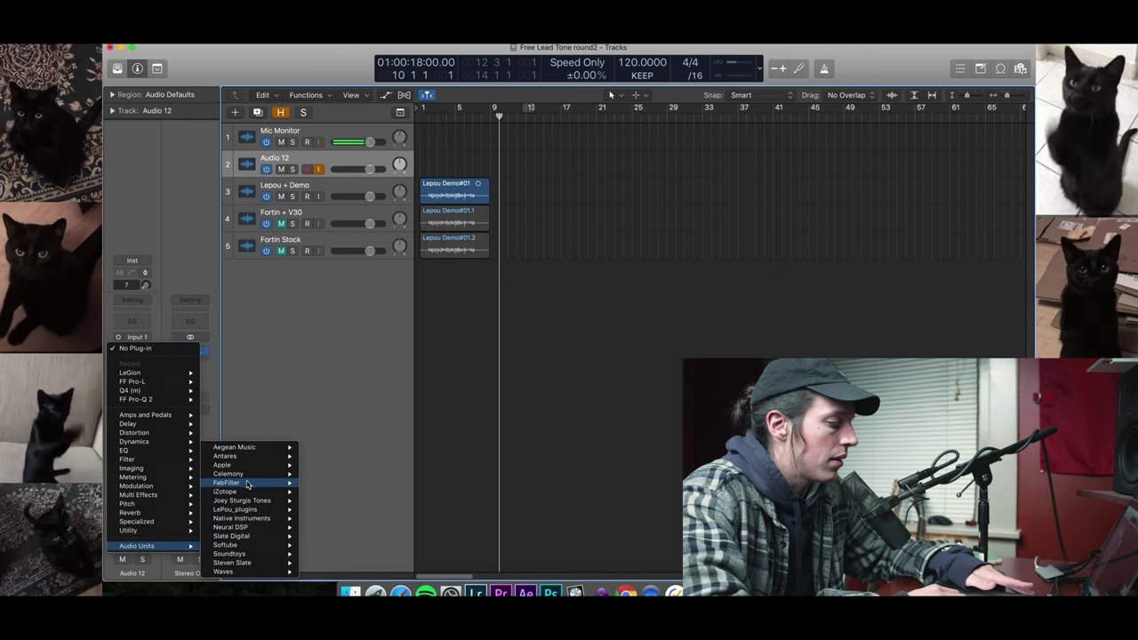
mouse_move(248, 485)
mouse_move(248, 511)
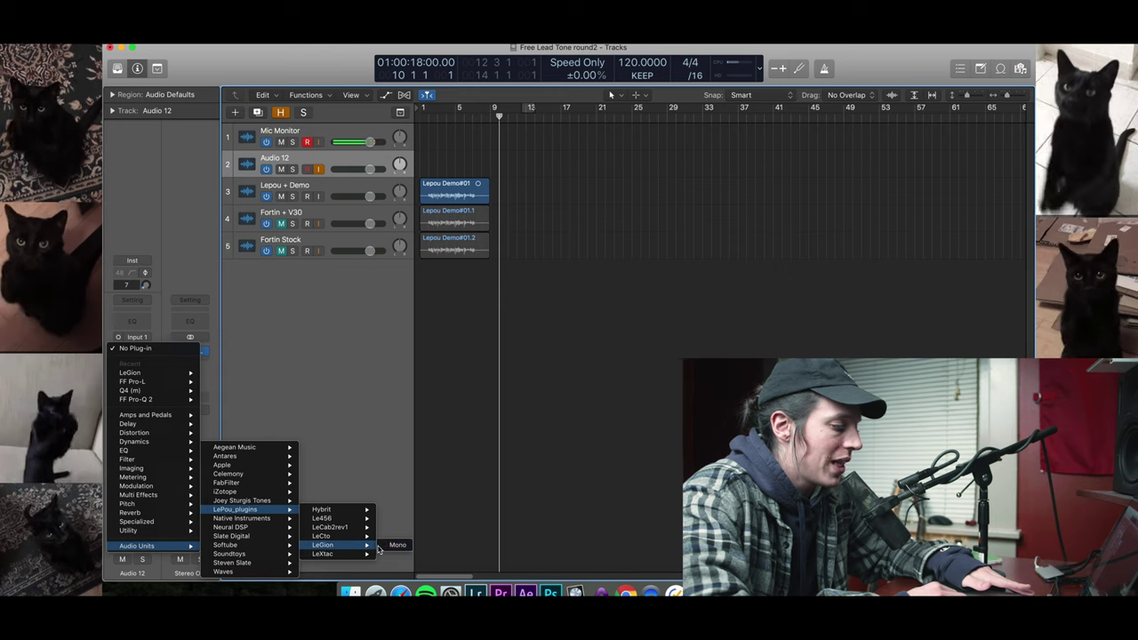
click(397, 545)
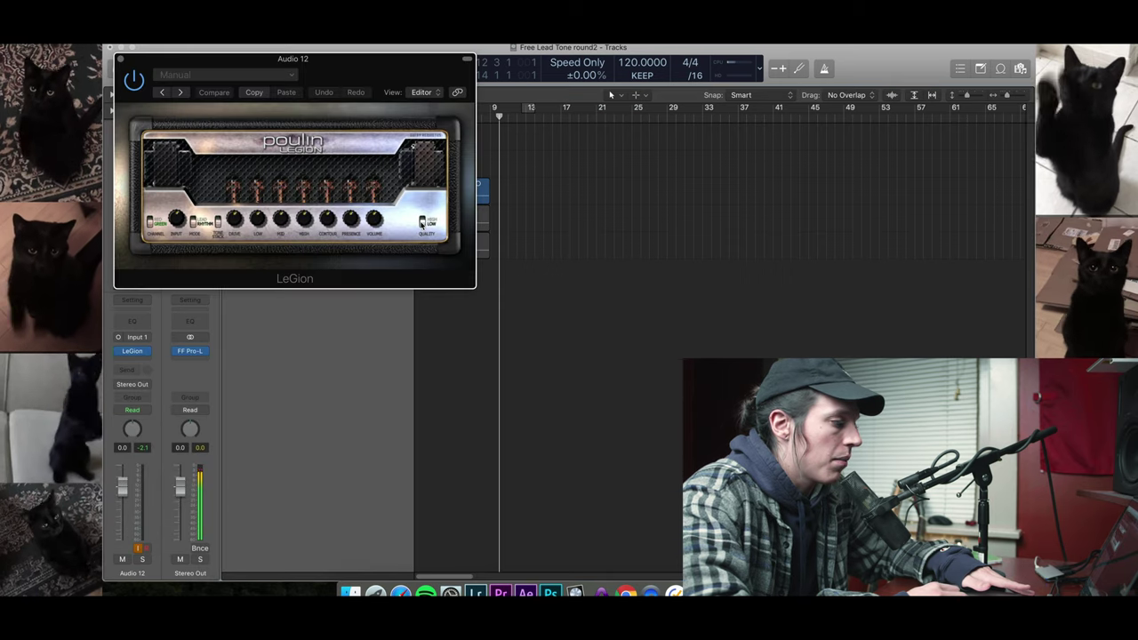
- Set LeGion to High quality, add LeCab2rev1 after it, and load V30 SM57 Cone from TLS IR's
click(423, 224)
click(147, 359)
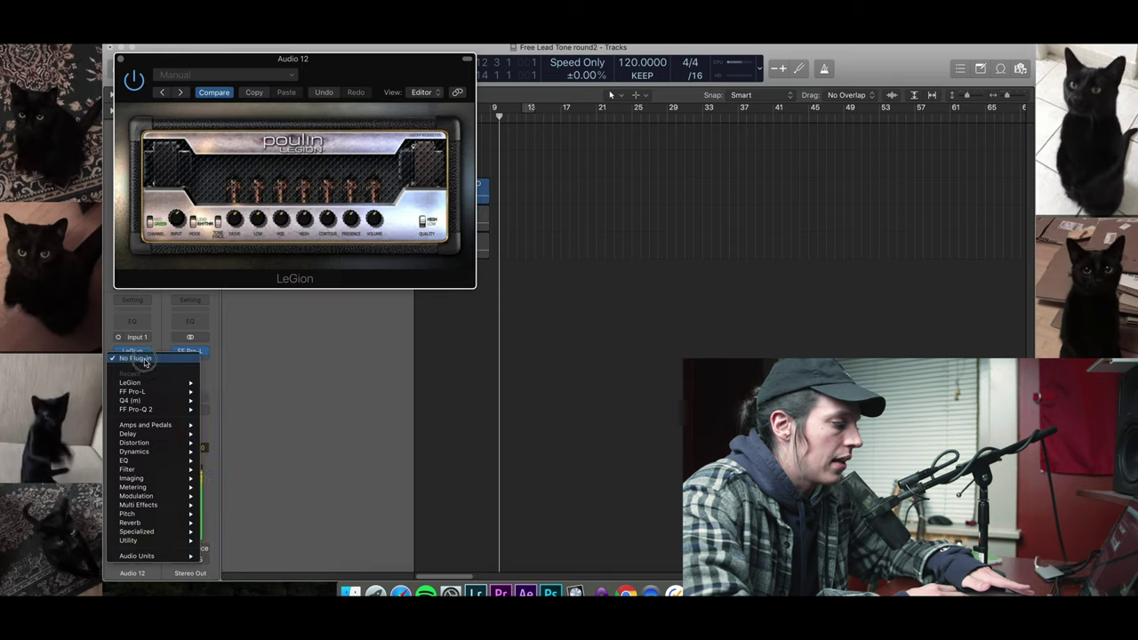
mouse_move(167, 558)
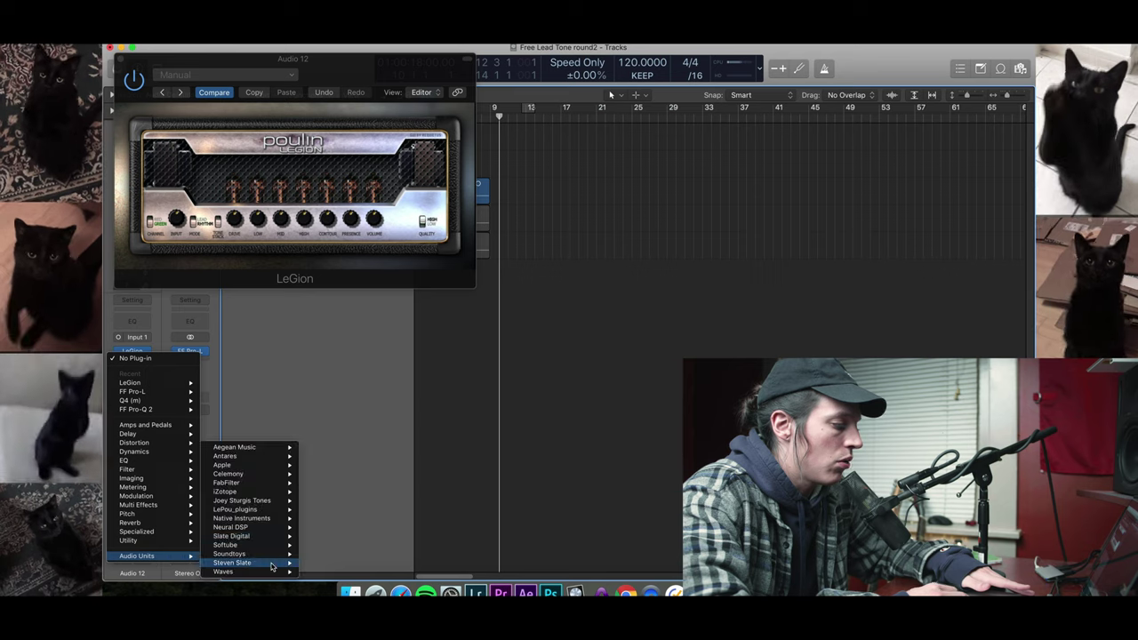
click(254, 512)
drag(170, 74, 545, 80)
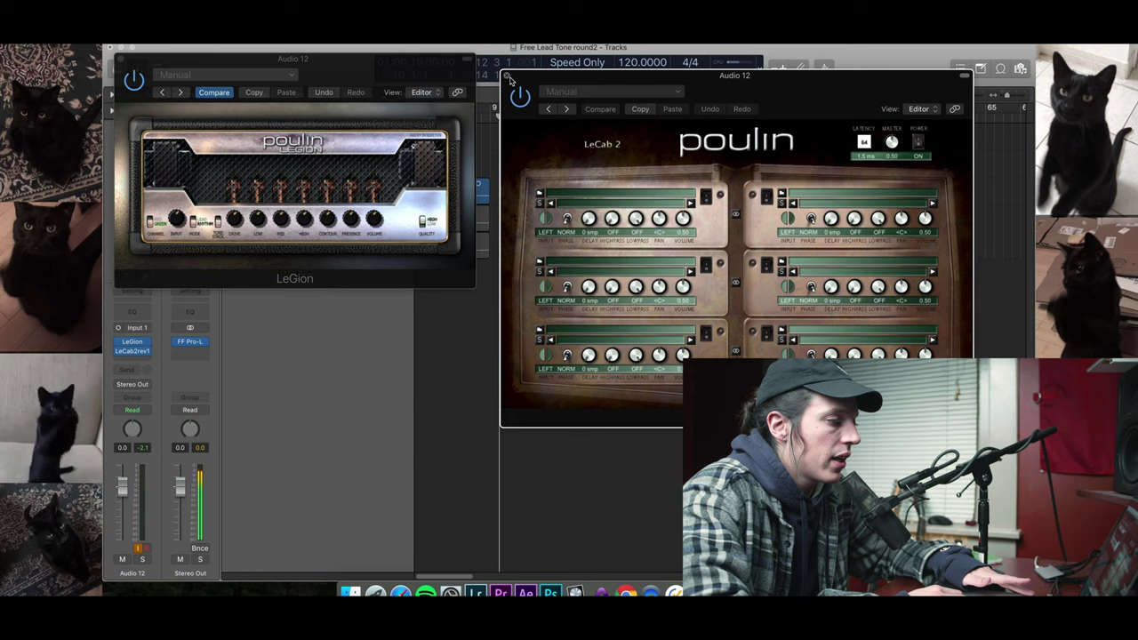
click(635, 194)
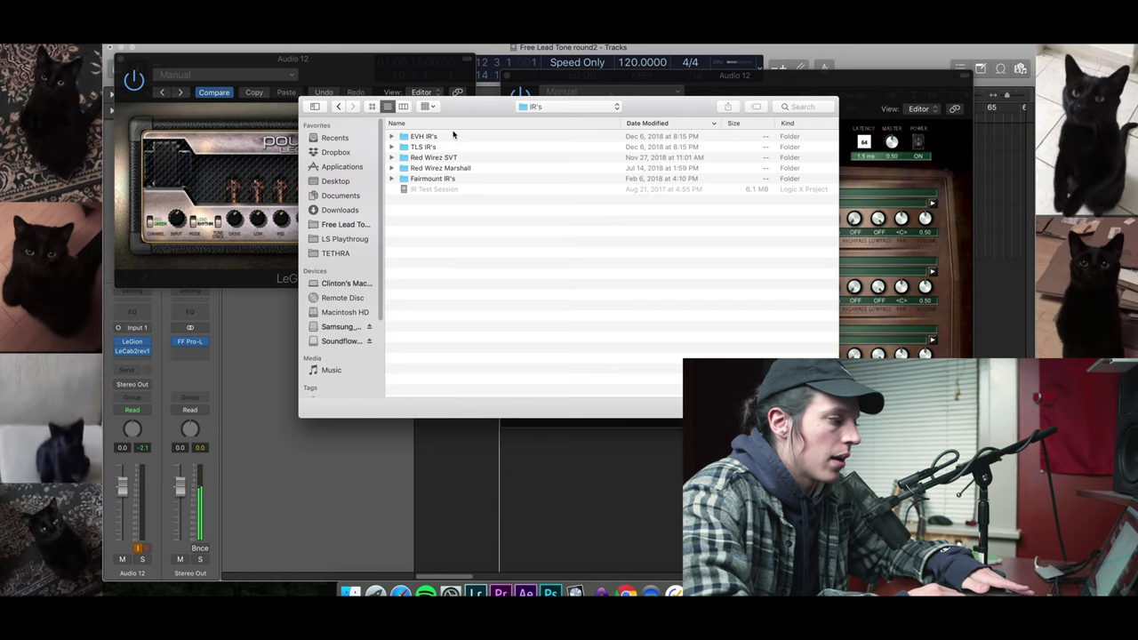
double_click(449, 147)
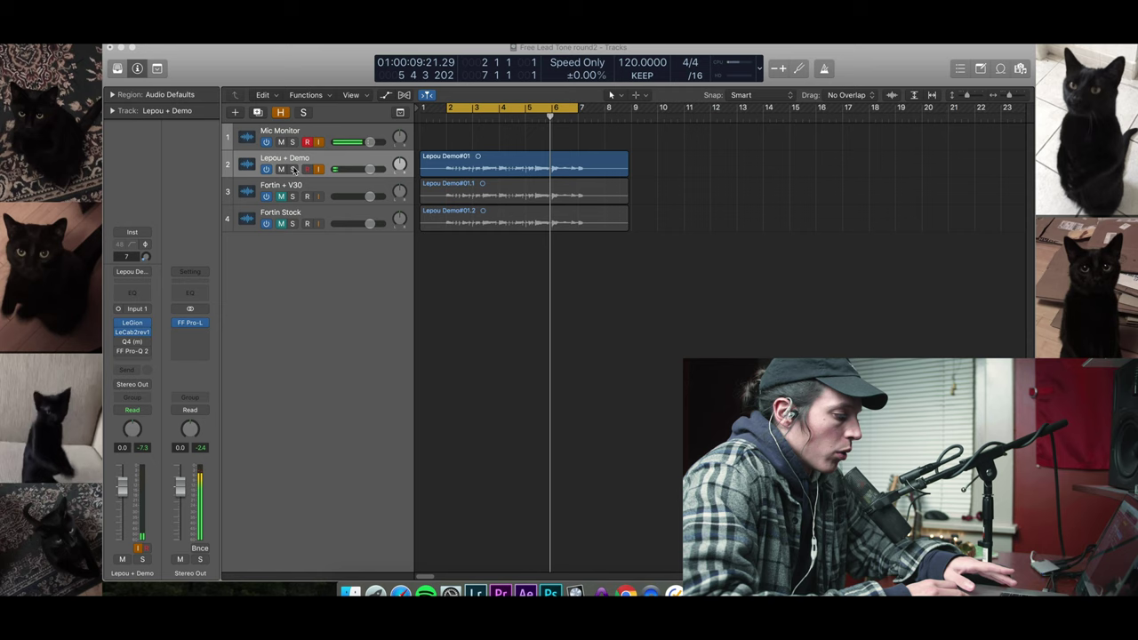
- Stop playback and toggle the Q4 equalizer on Lepou + Demo off and on
click(293, 169)
key(space)
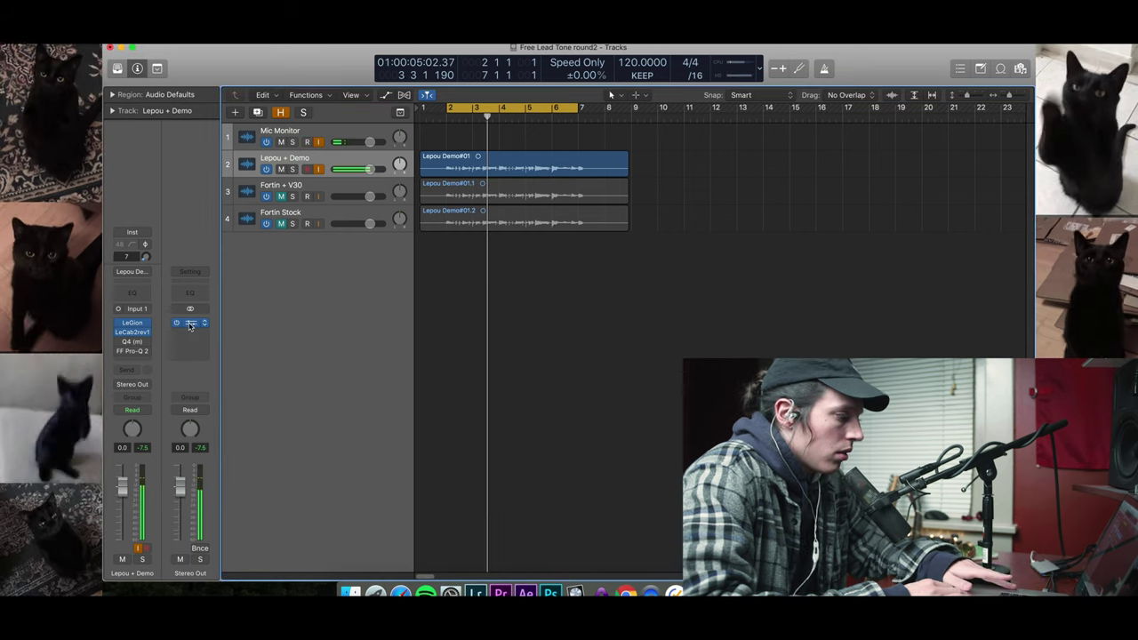
click(133, 342)
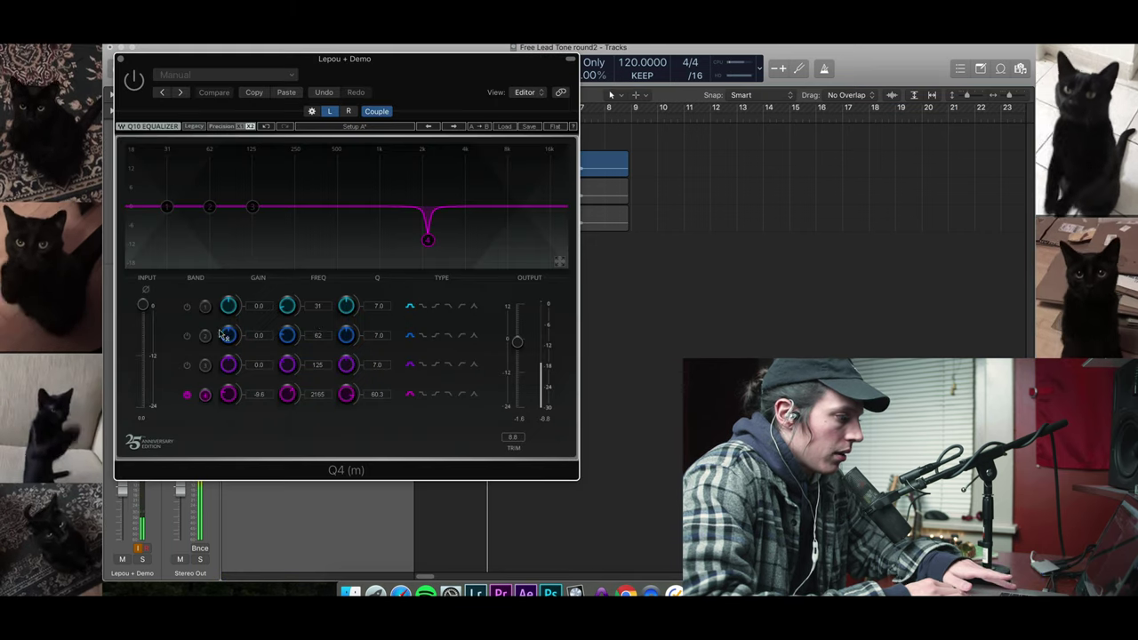
click(135, 80)
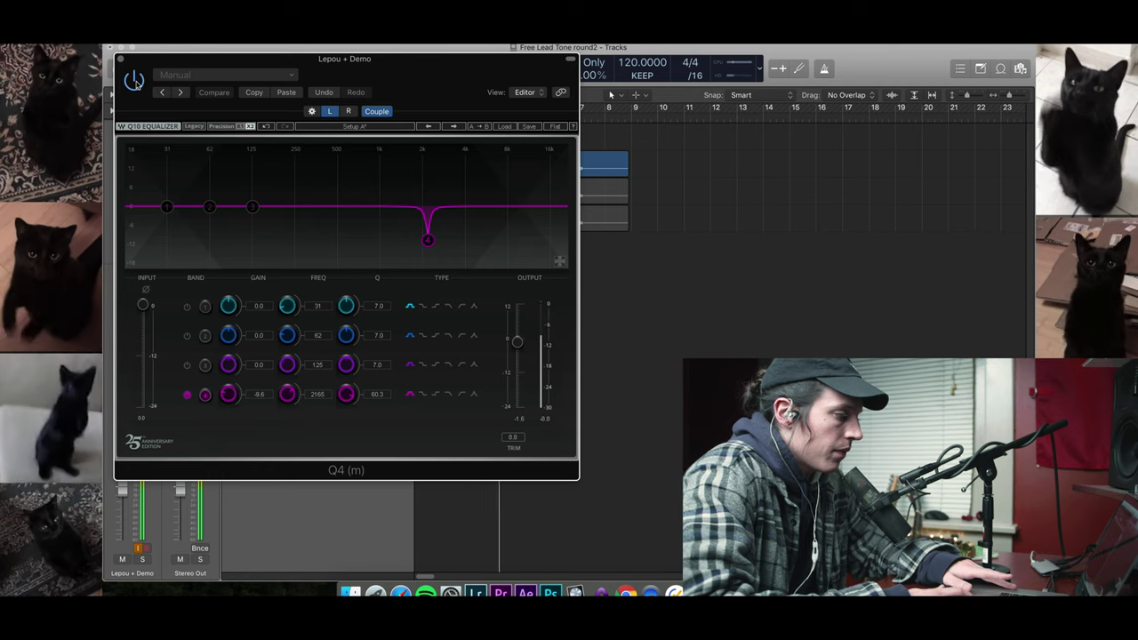
drag(160, 67, 500, 105)
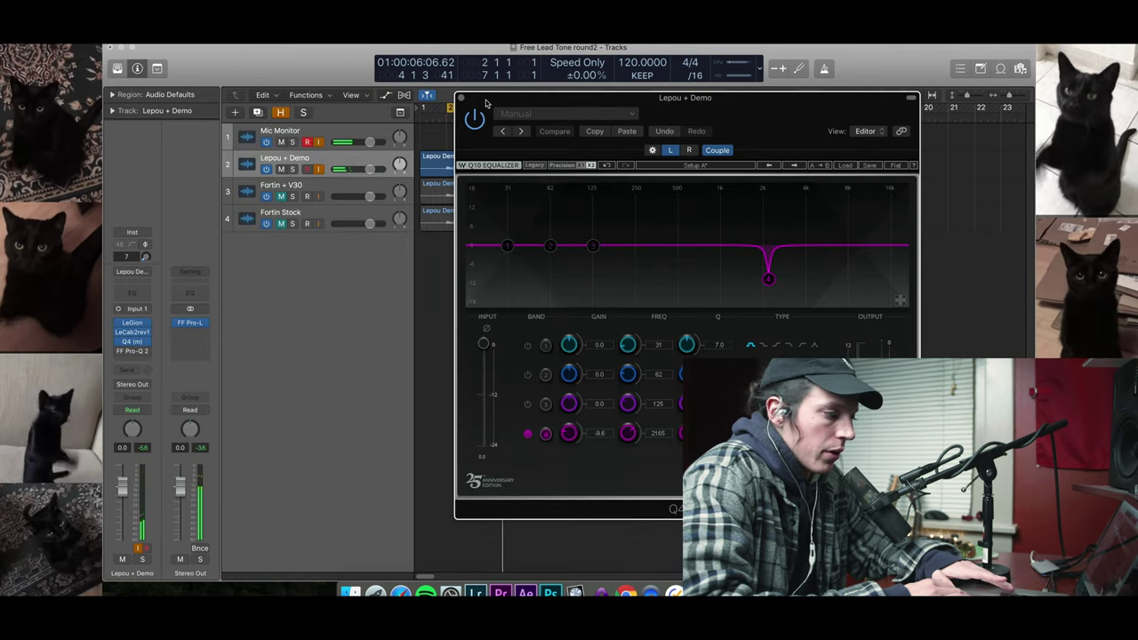
key(super+w)
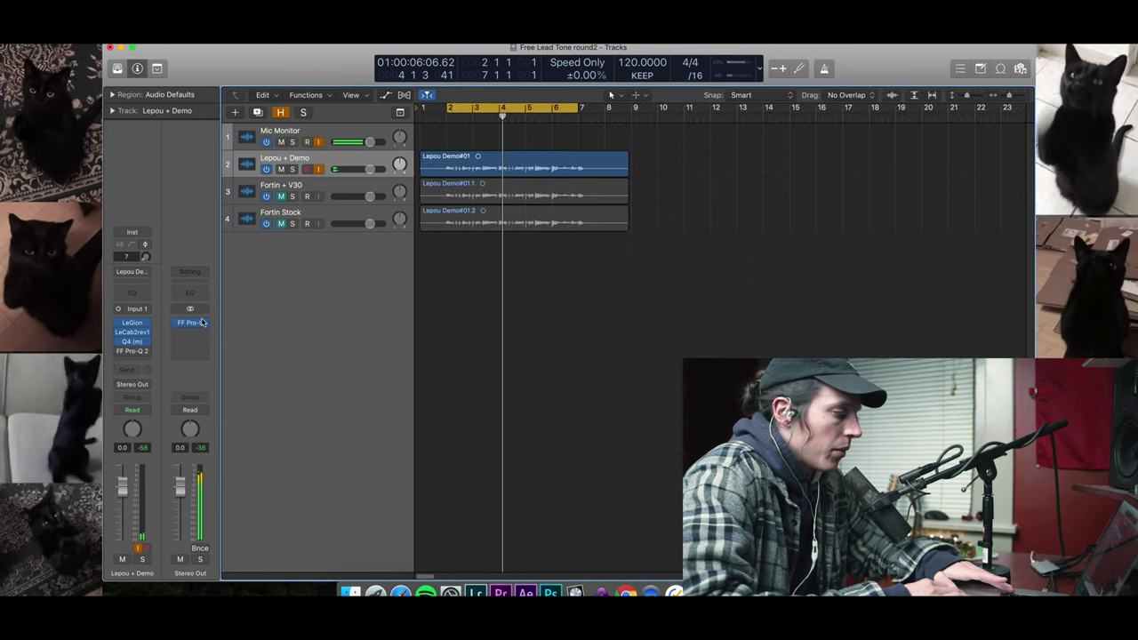
- Bypass and re-enable Pro-Q 2 during playback, then bring up the LeCab 2 cabinet
click(126, 352)
key(space)
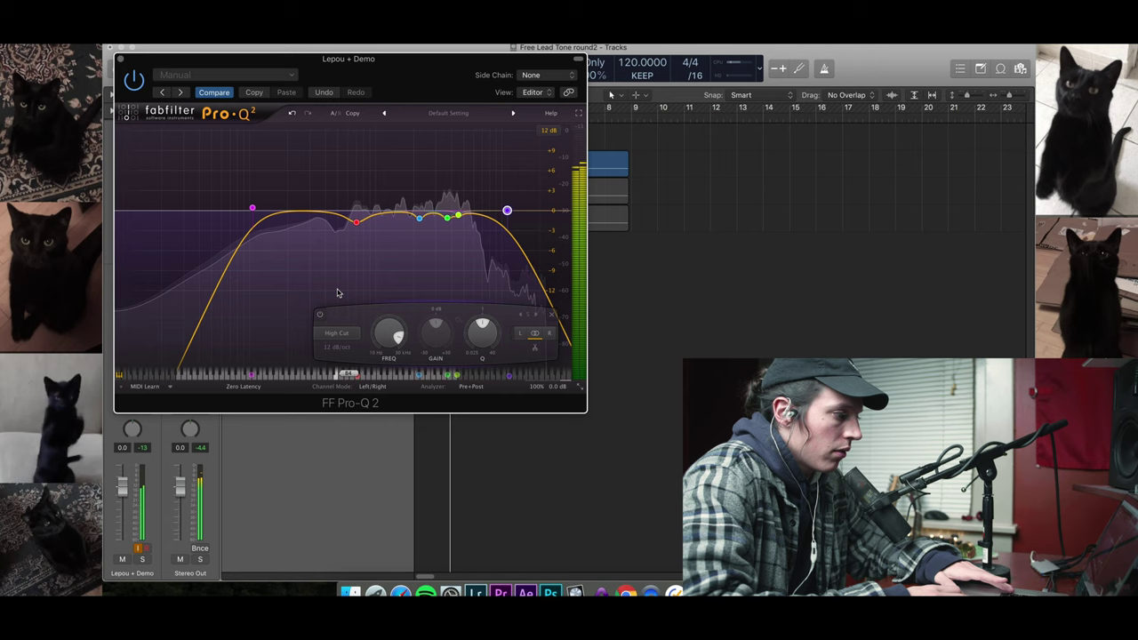
click(135, 80)
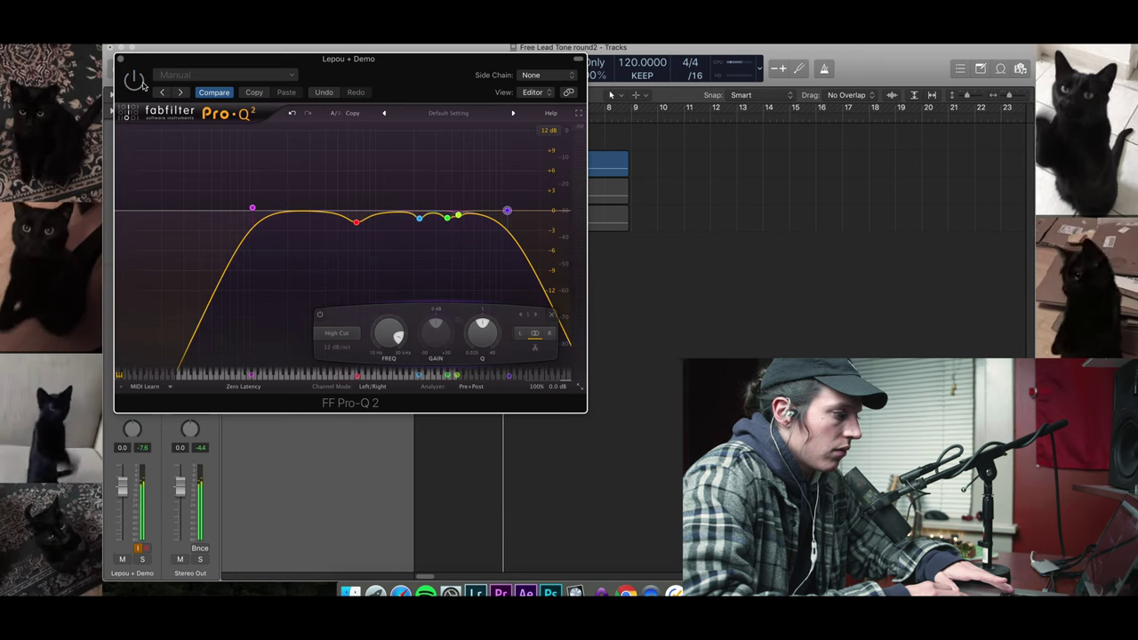
click(136, 80)
click(121, 59)
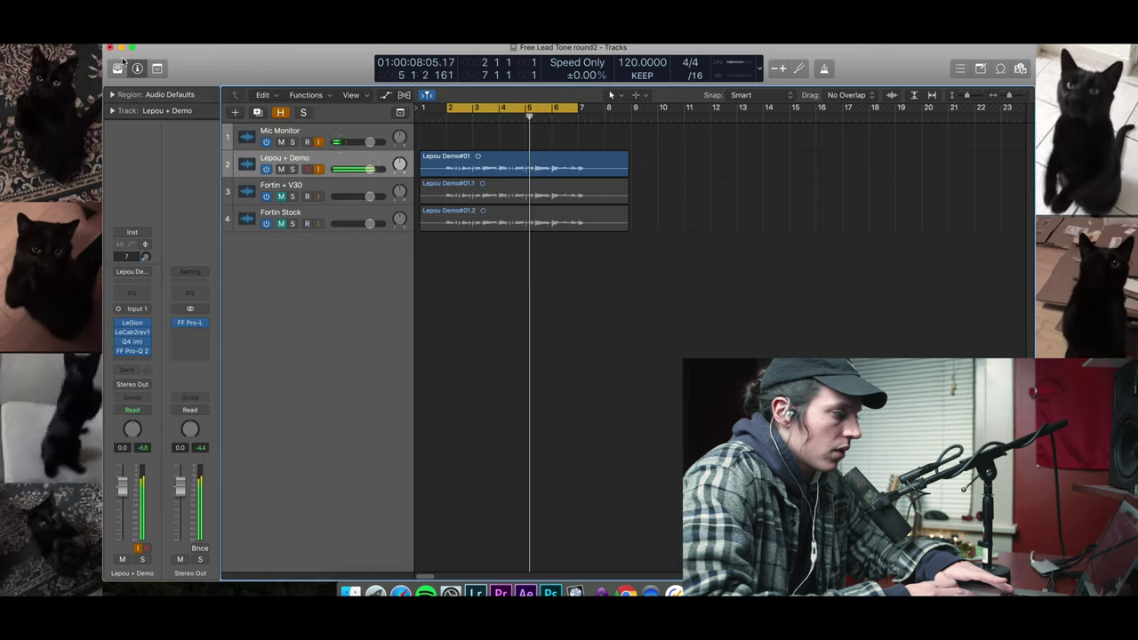
click(132, 332)
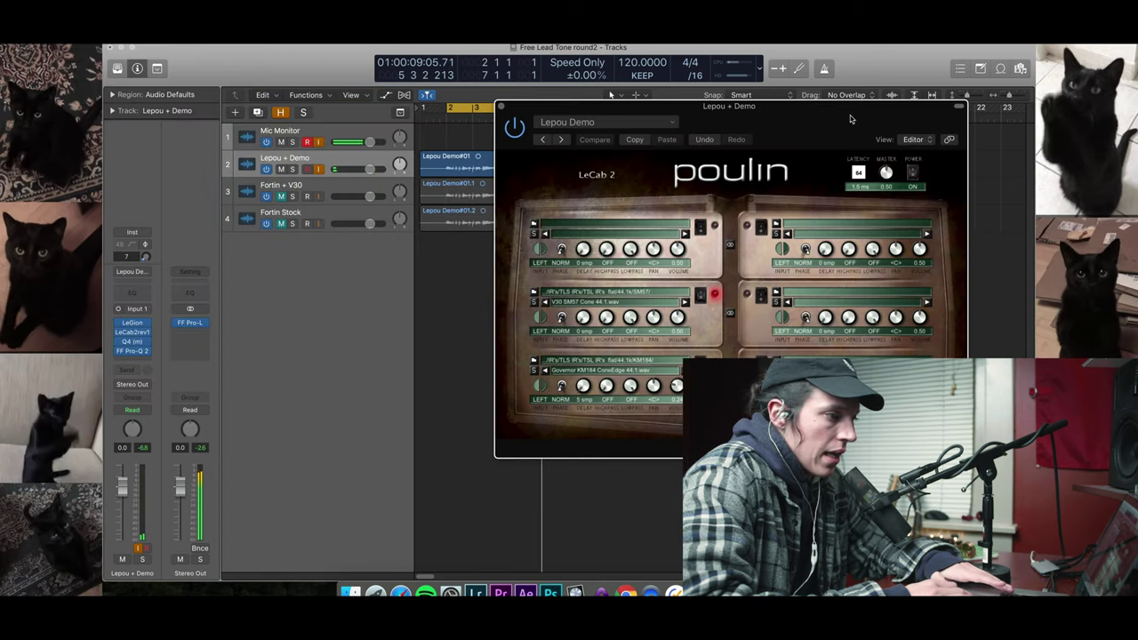
drag(849, 119, 874, 135)
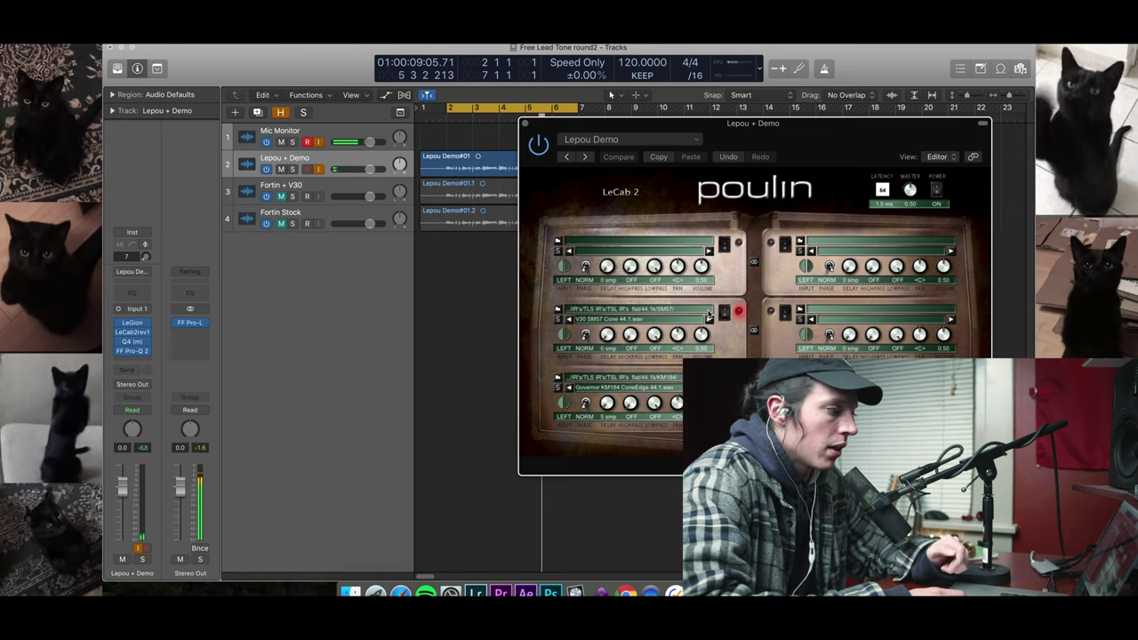
key(space)
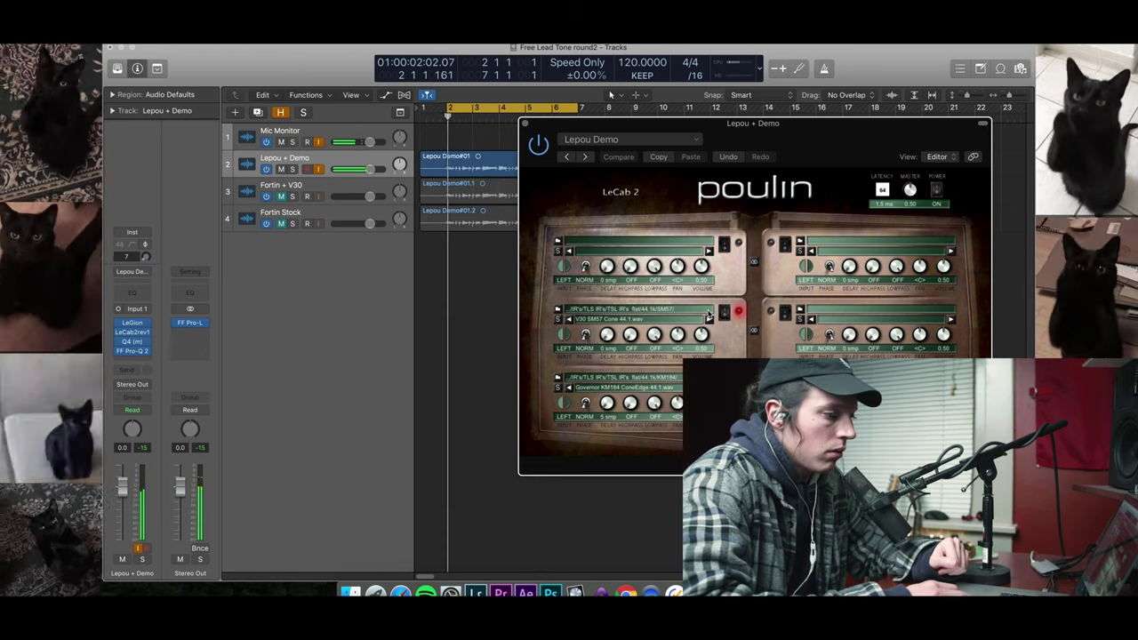
click(708, 317)
click(708, 317)
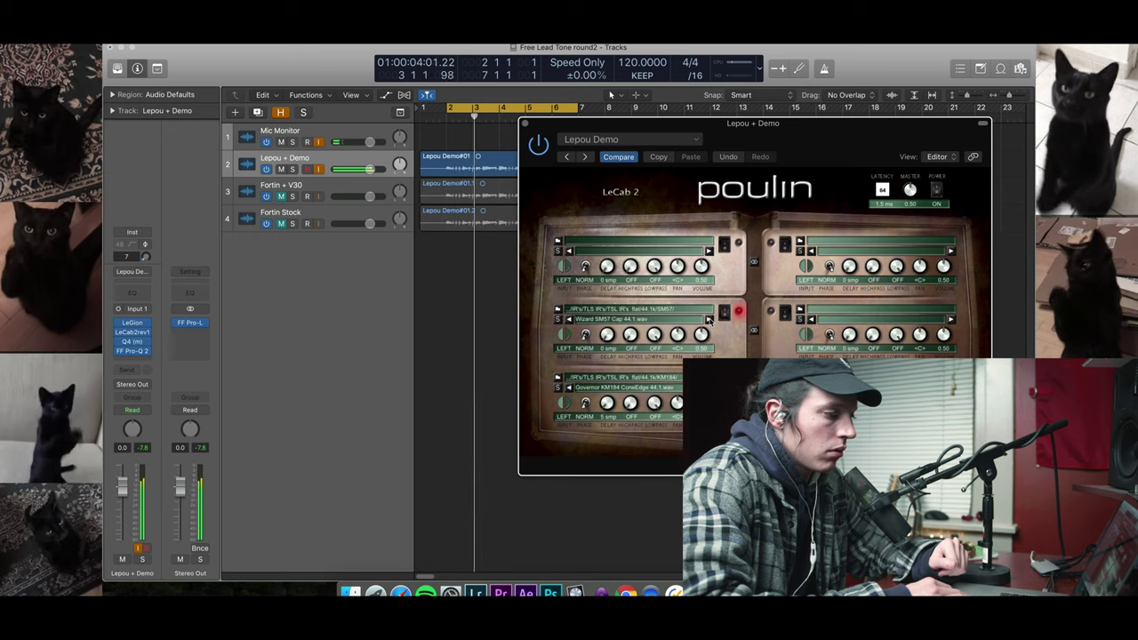
click(709, 317)
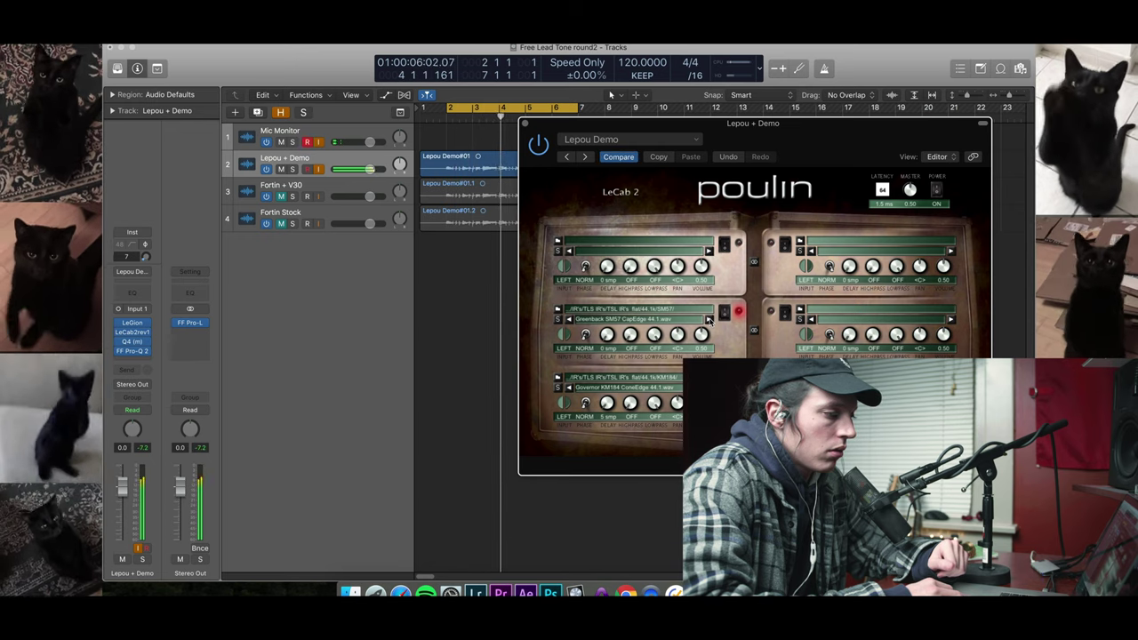
click(708, 318)
click(708, 318)
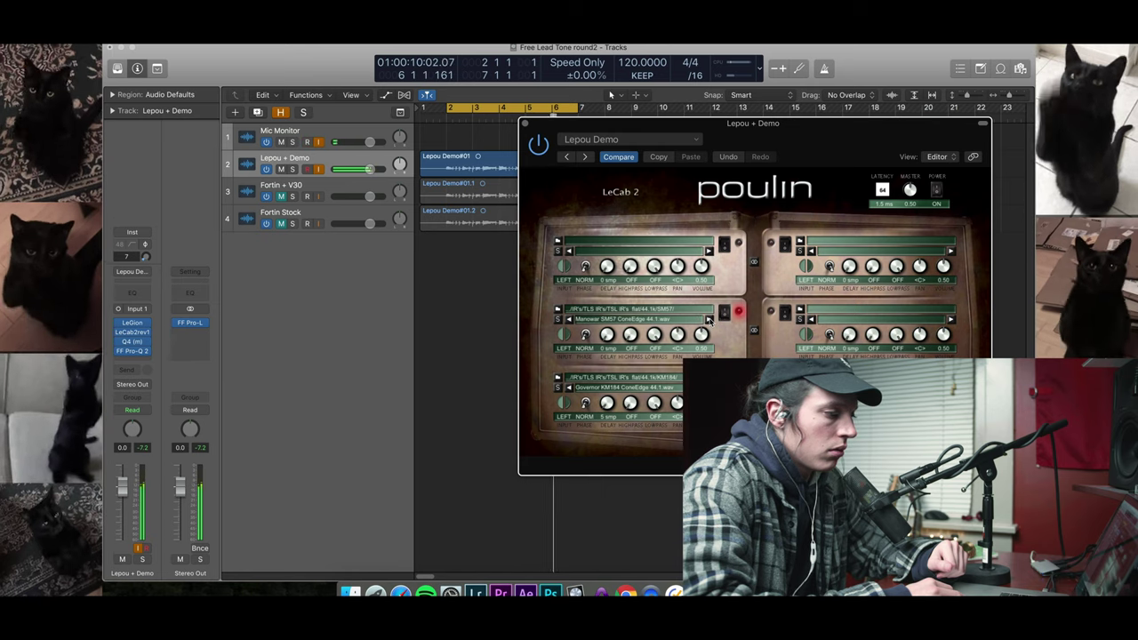
click(708, 318)
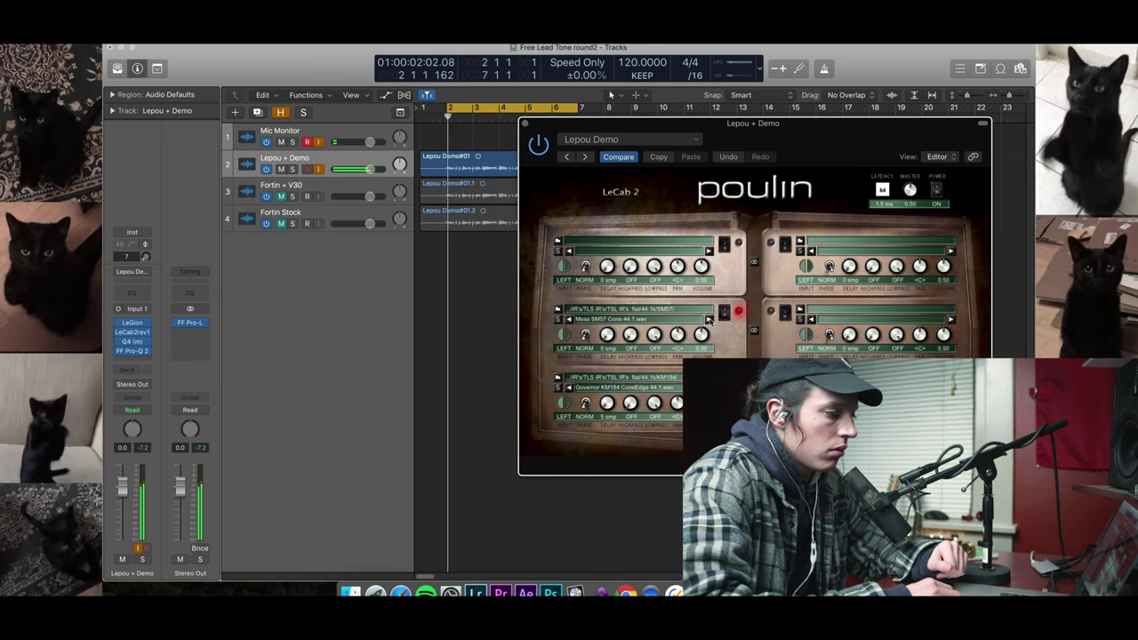
click(709, 318)
click(709, 319)
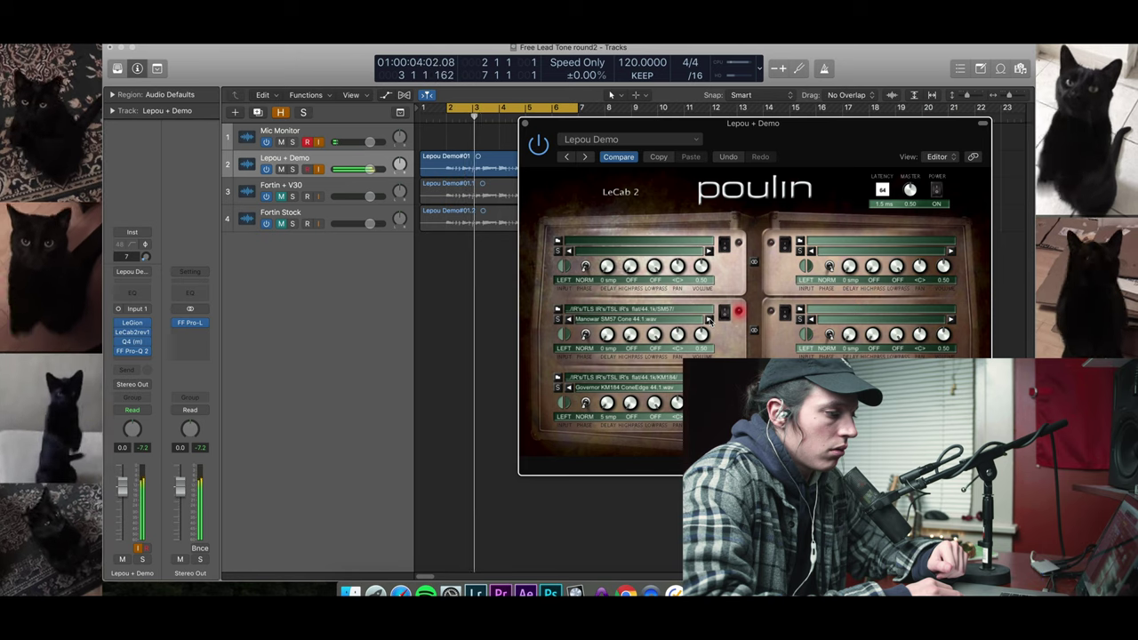
click(709, 318)
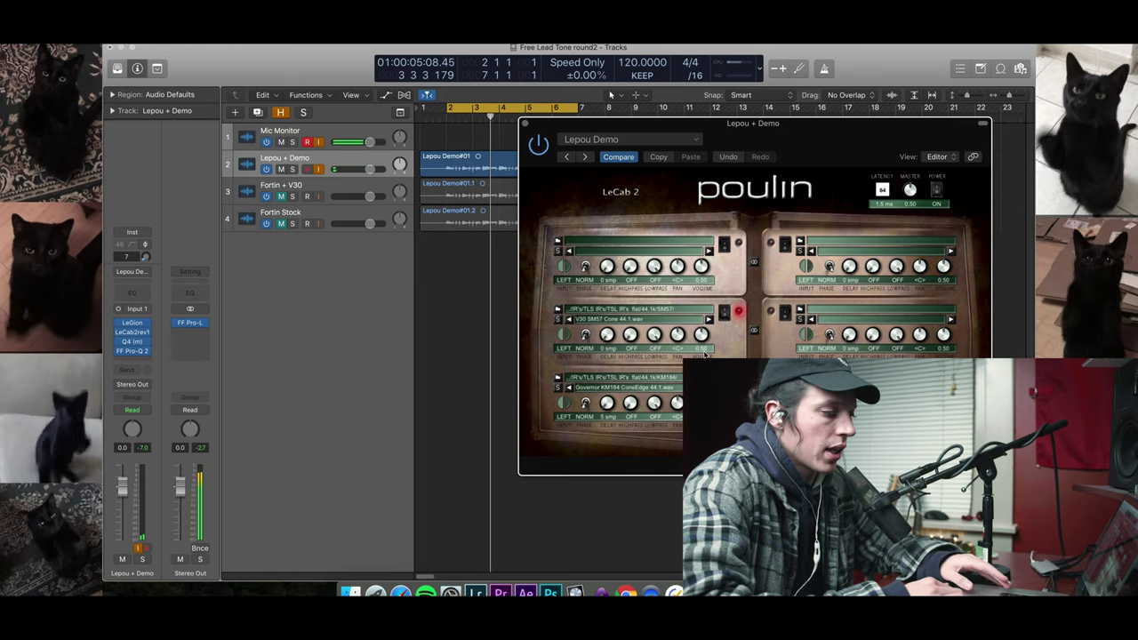
- Replay the take and set the Governor KM184 impulse's delay to 5 samples, adjusting its tone
key(space)
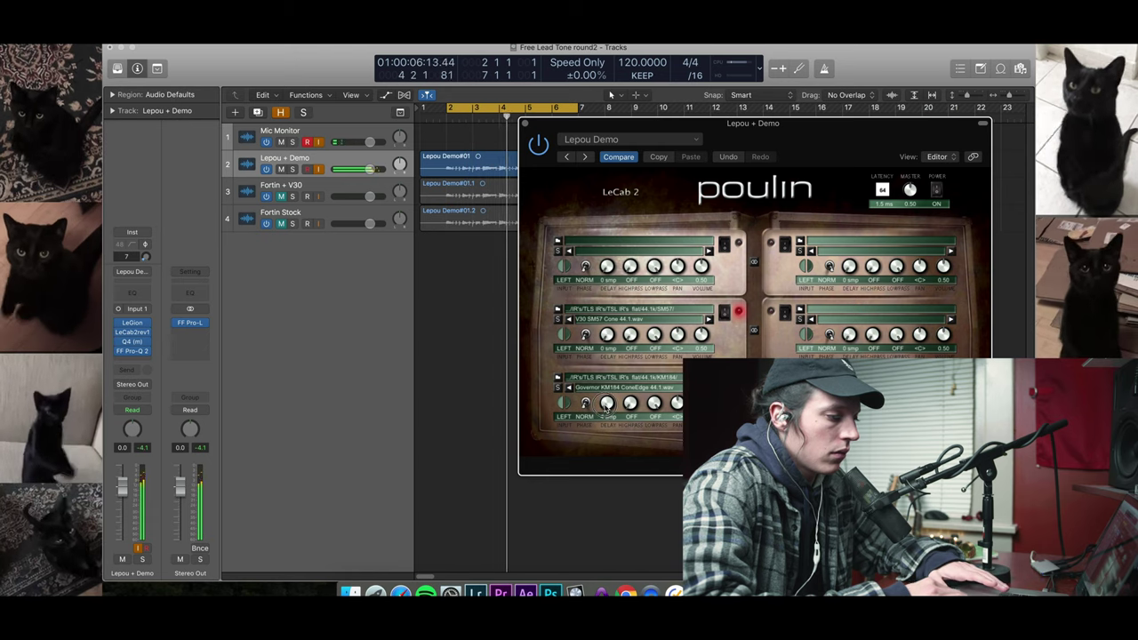
drag(607, 407, 613, 418)
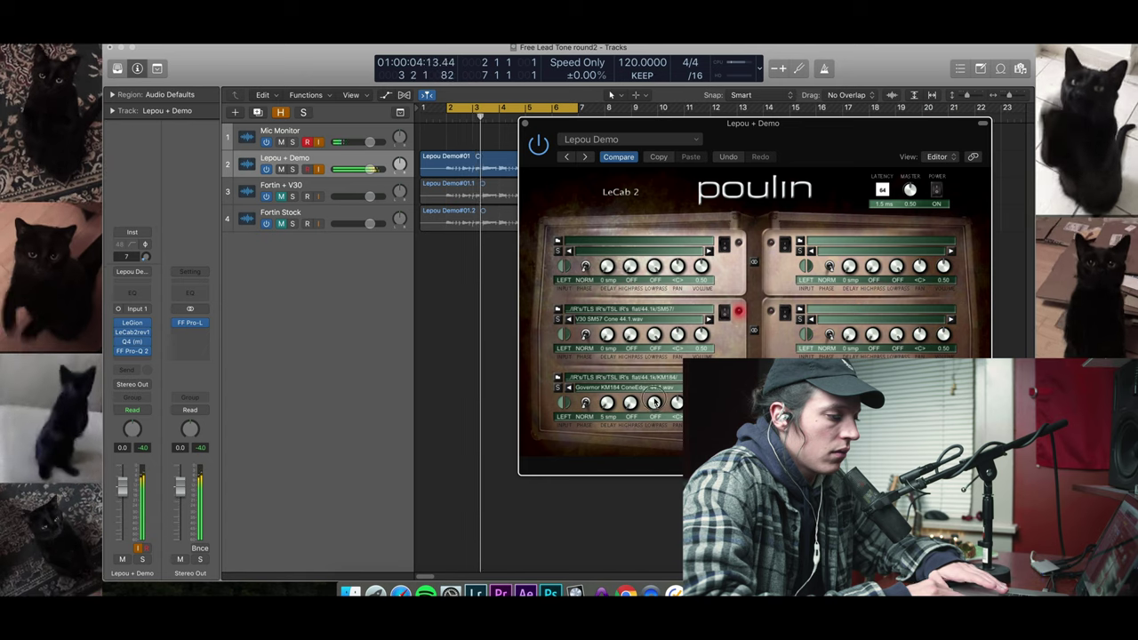
mouse_move(656, 488)
mouse_down()
mouse_move(669, 427)
mouse_move(656, 410)
mouse_move(663, 471)
mouse_up()
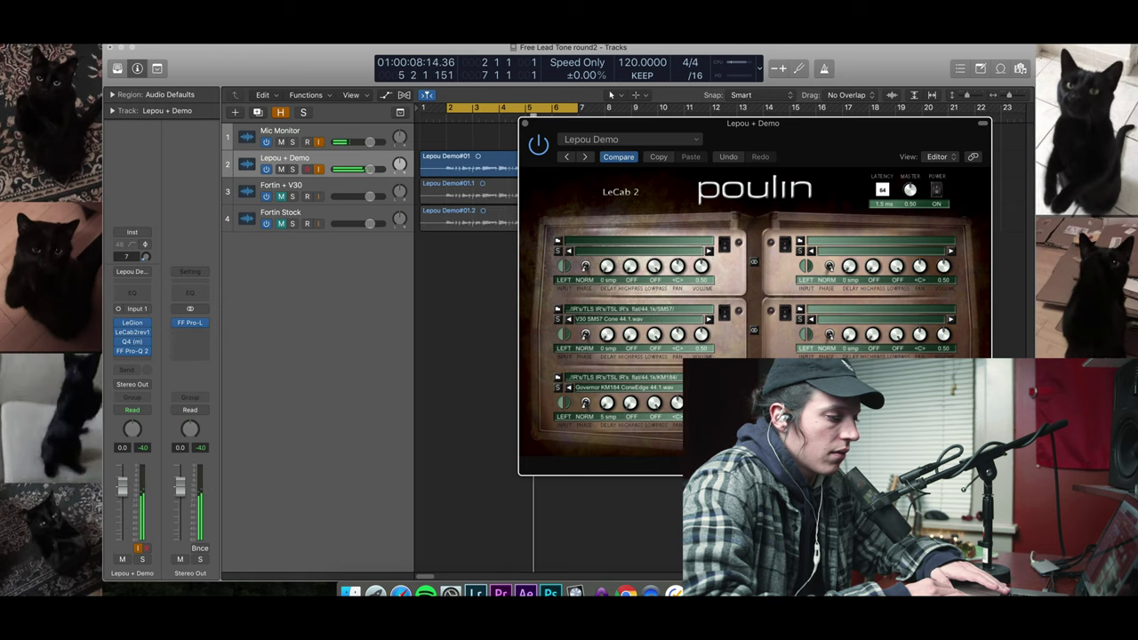
- Re-enable the V30 SM57 impulse slot in LeCab 2
click(734, 312)
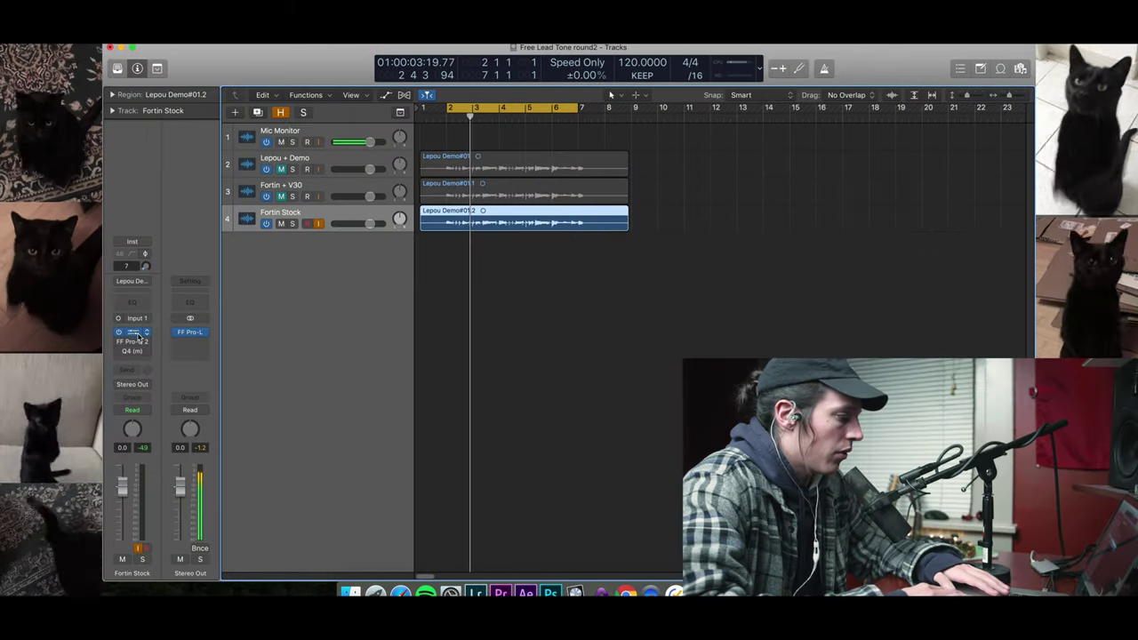
key(v)
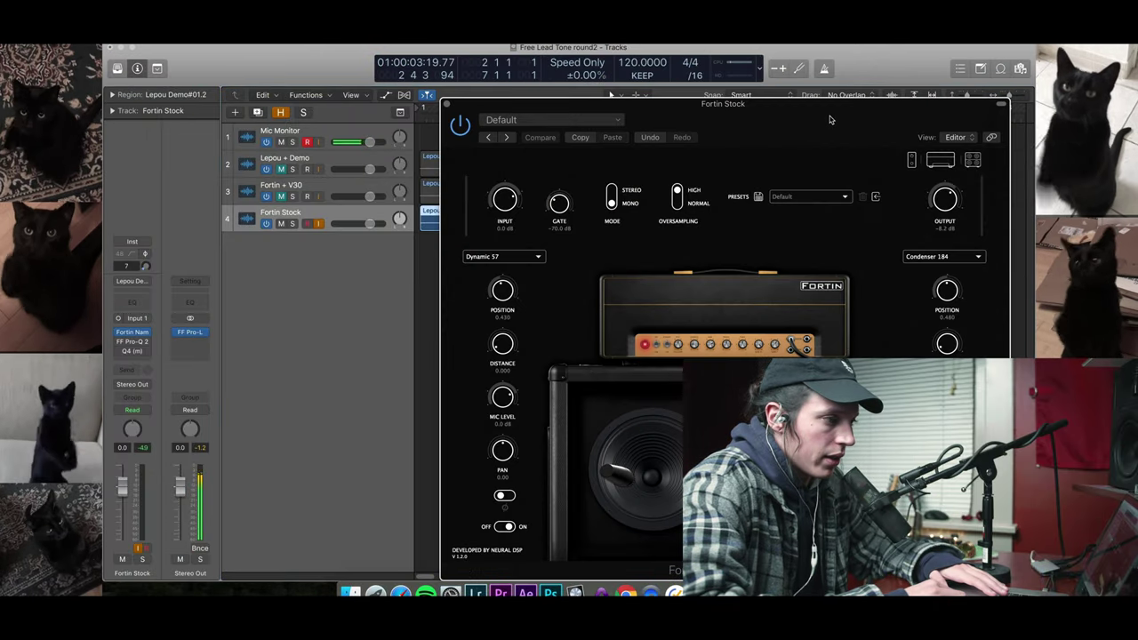
drag(831, 119, 773, 96)
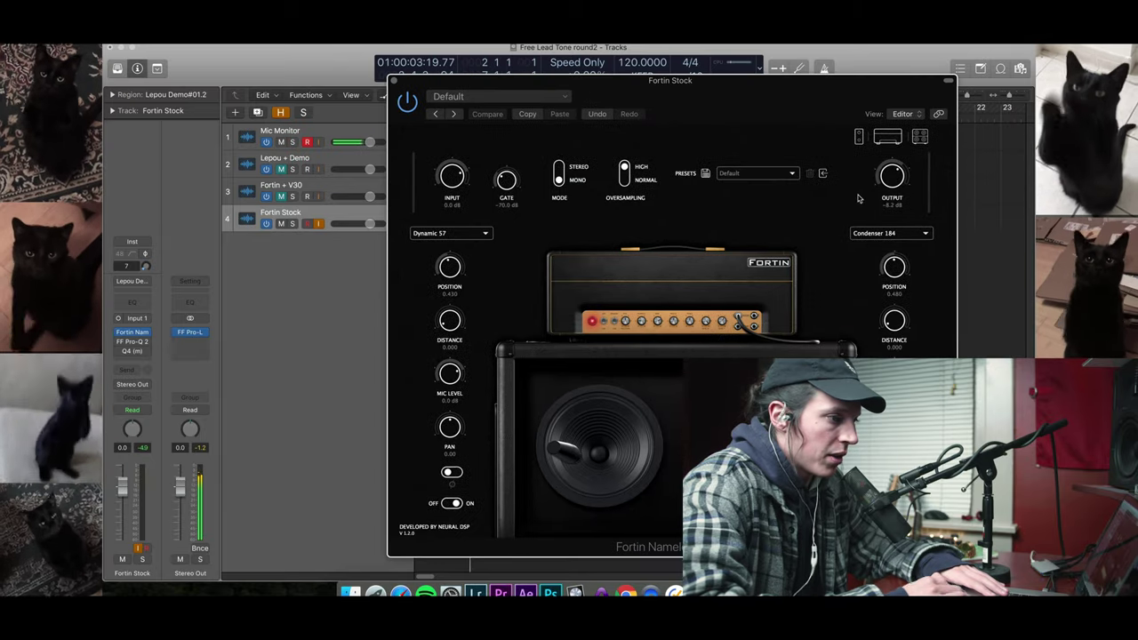
click(921, 137)
click(924, 138)
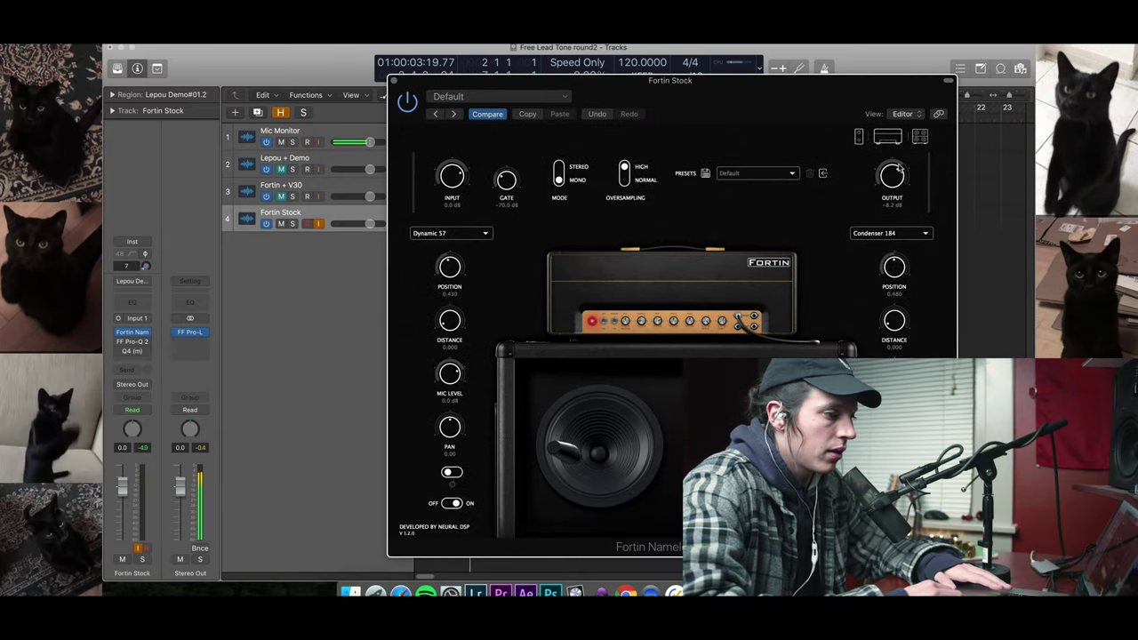
click(887, 137)
click(862, 137)
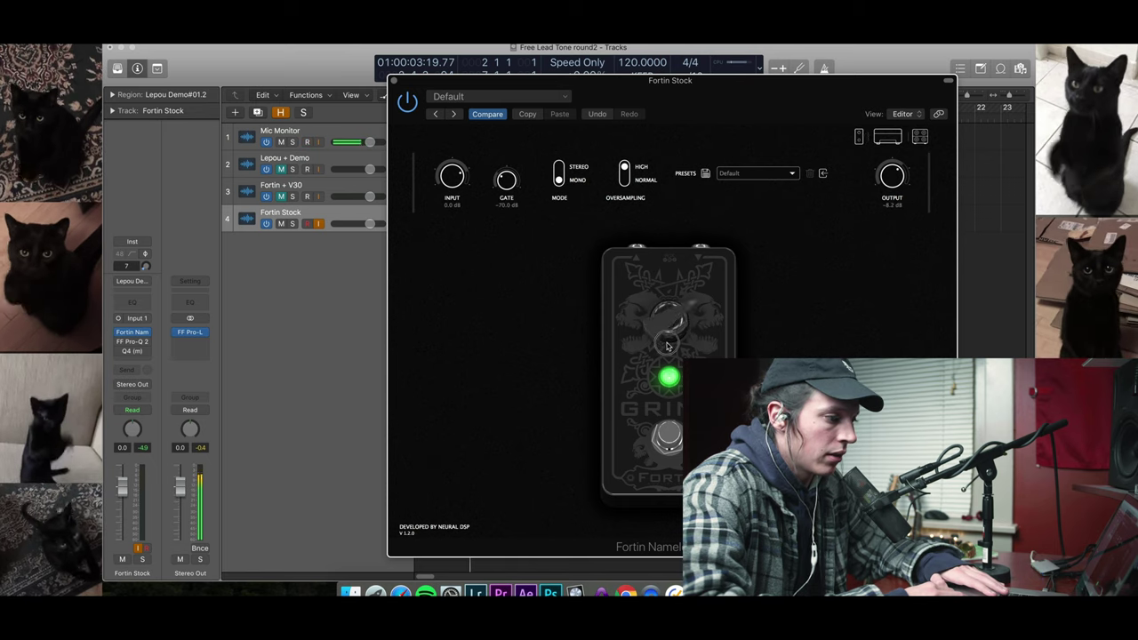
click(893, 137)
click(920, 136)
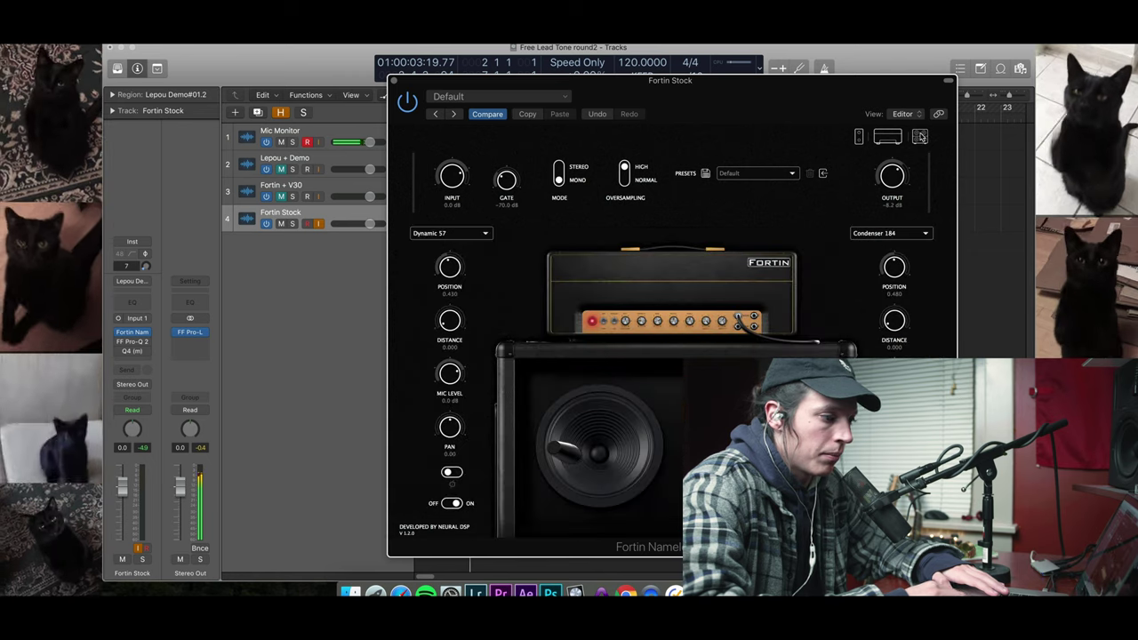
click(920, 235)
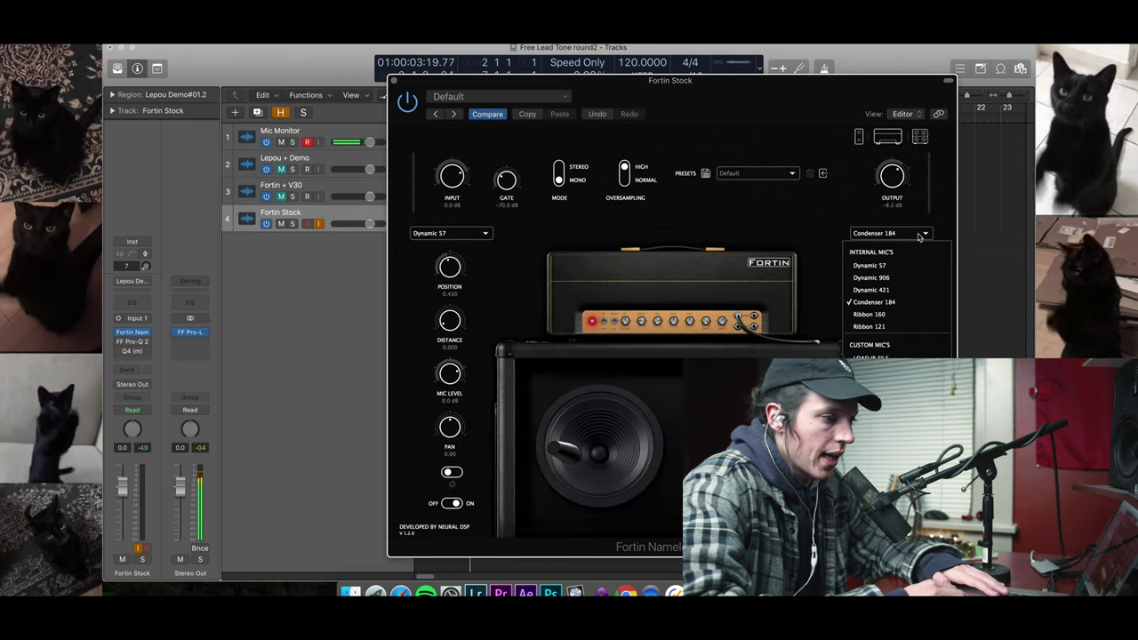
key(Escape)
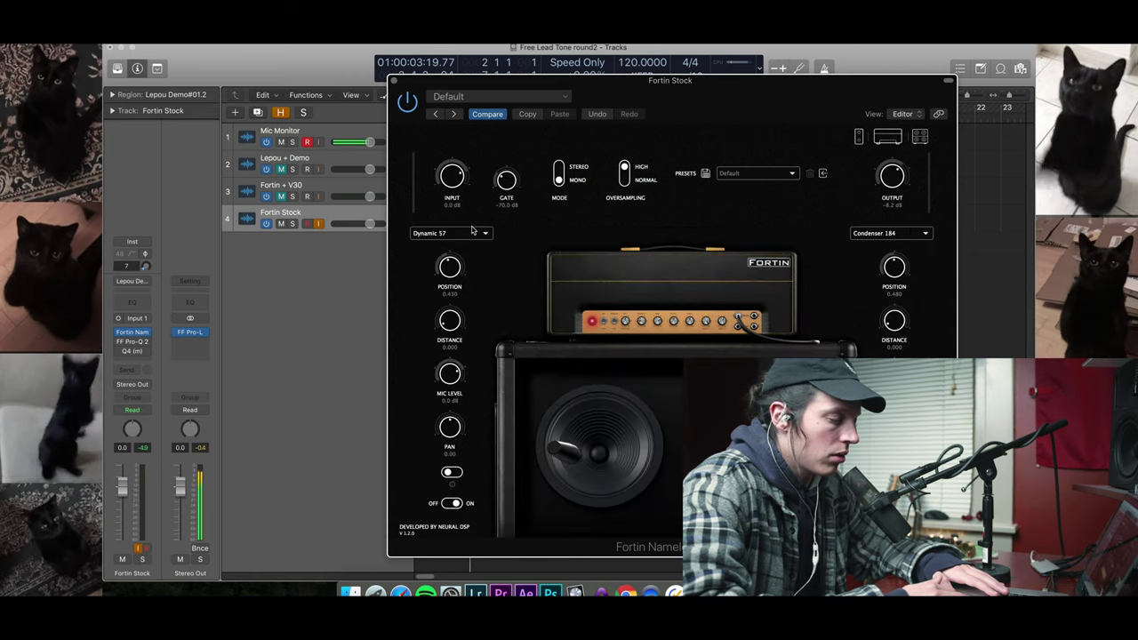
click(472, 230)
key(Escape)
click(393, 81)
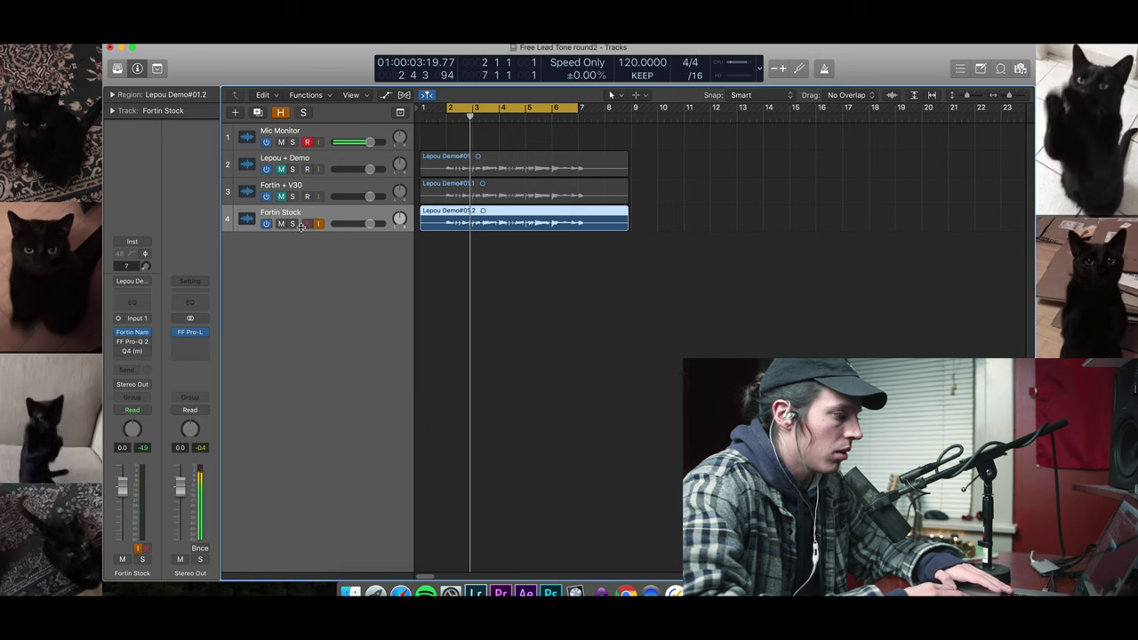
- Start the loop, mute Fortin Stock, and briefly open the Fortin + V30 amp plugin
key(r)
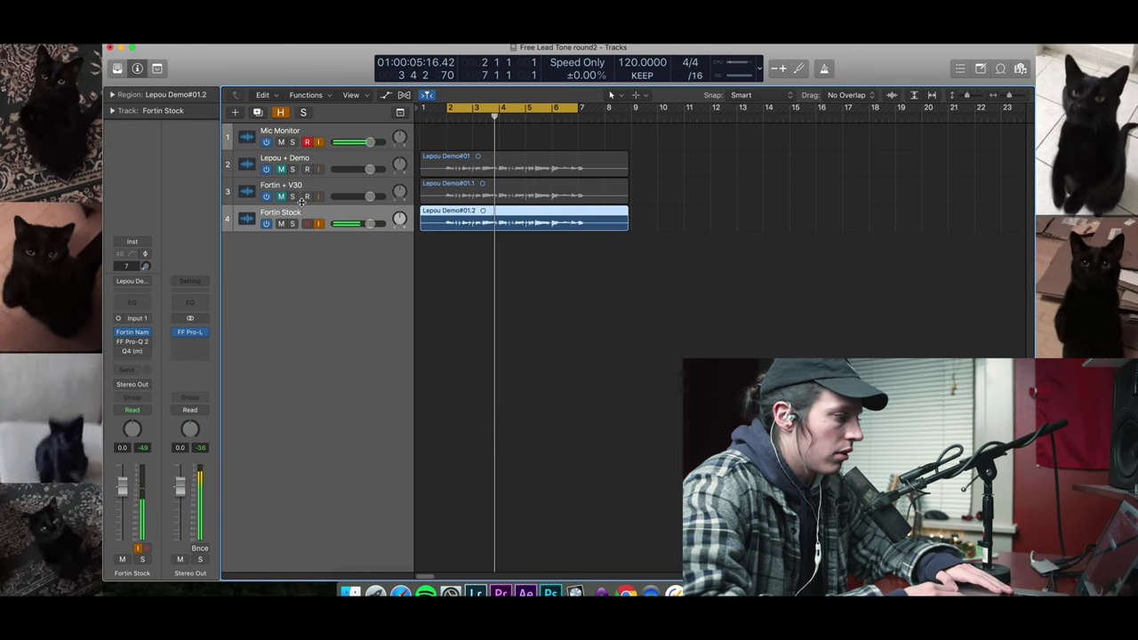
click(290, 199)
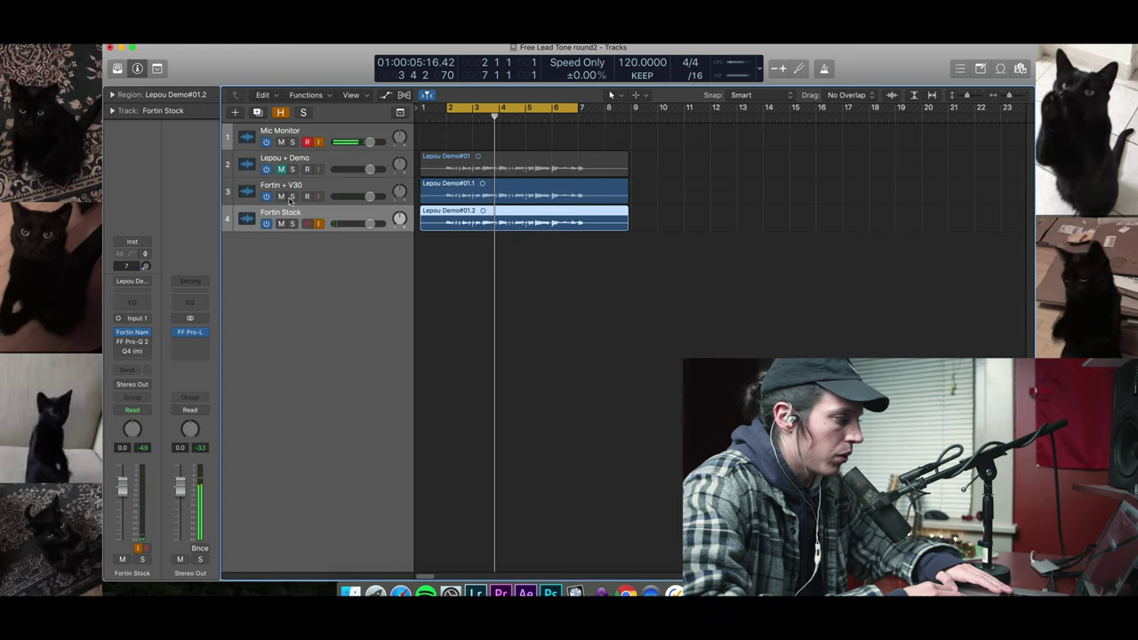
click(280, 224)
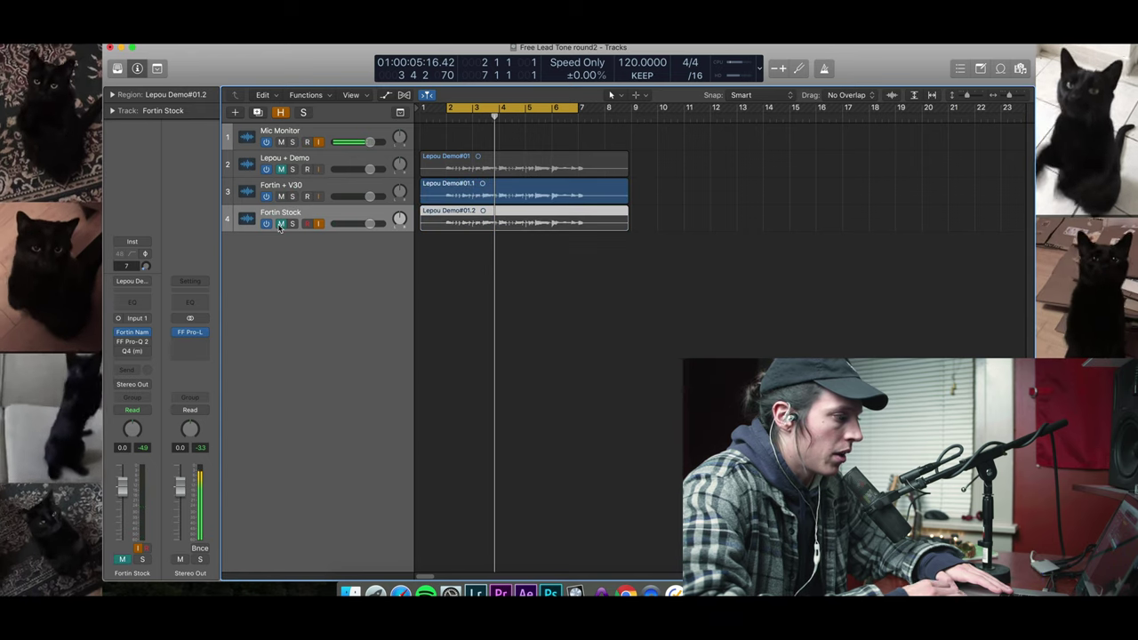
key(v)
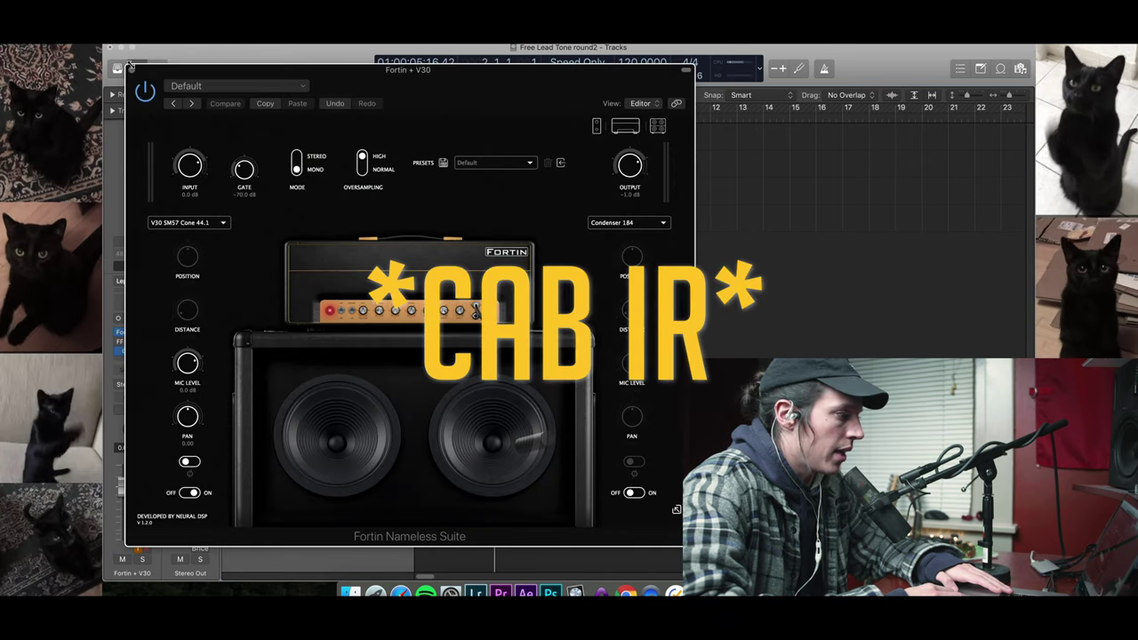
key(v)
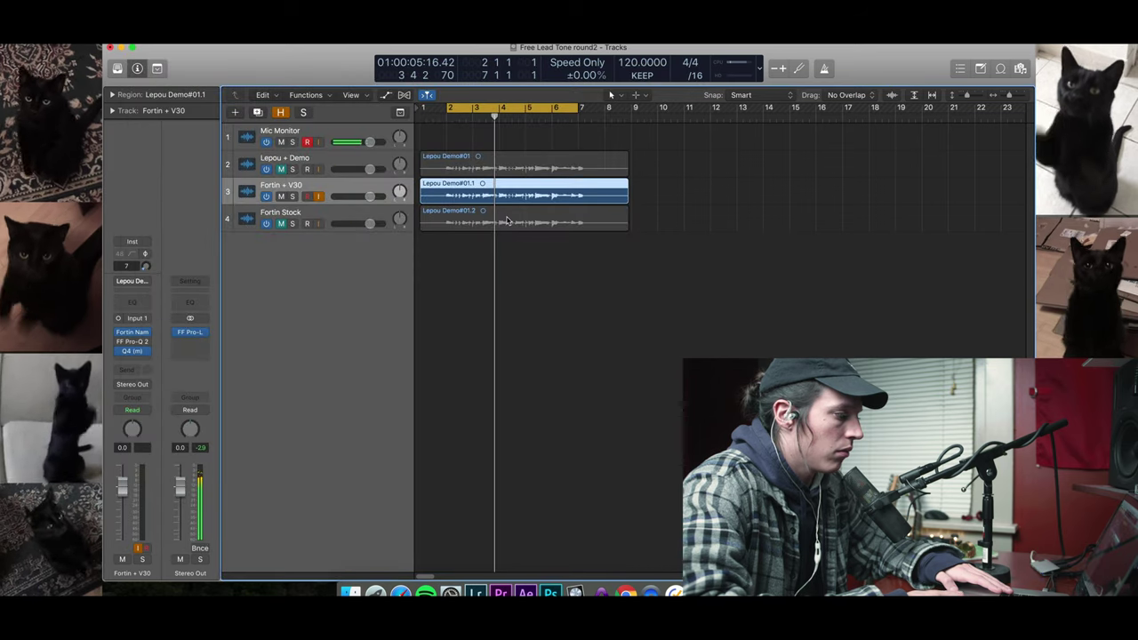
key(space)
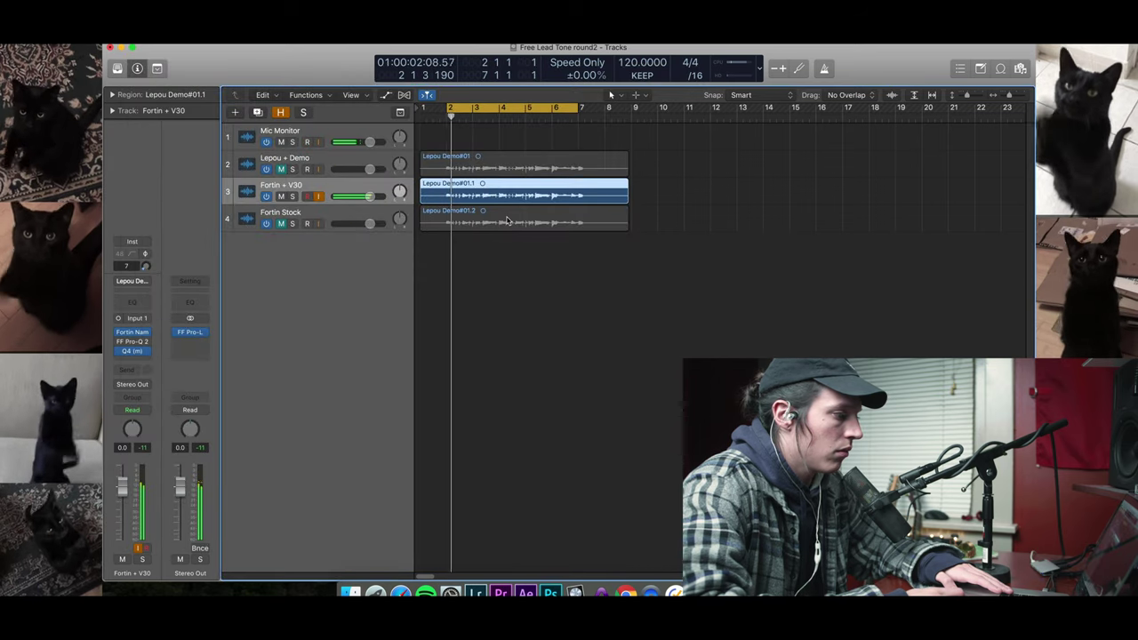
- Solo Fortin Stock, Fortin + V30 and Lepou + Demo in turn during playback, then clear solo
click(292, 223)
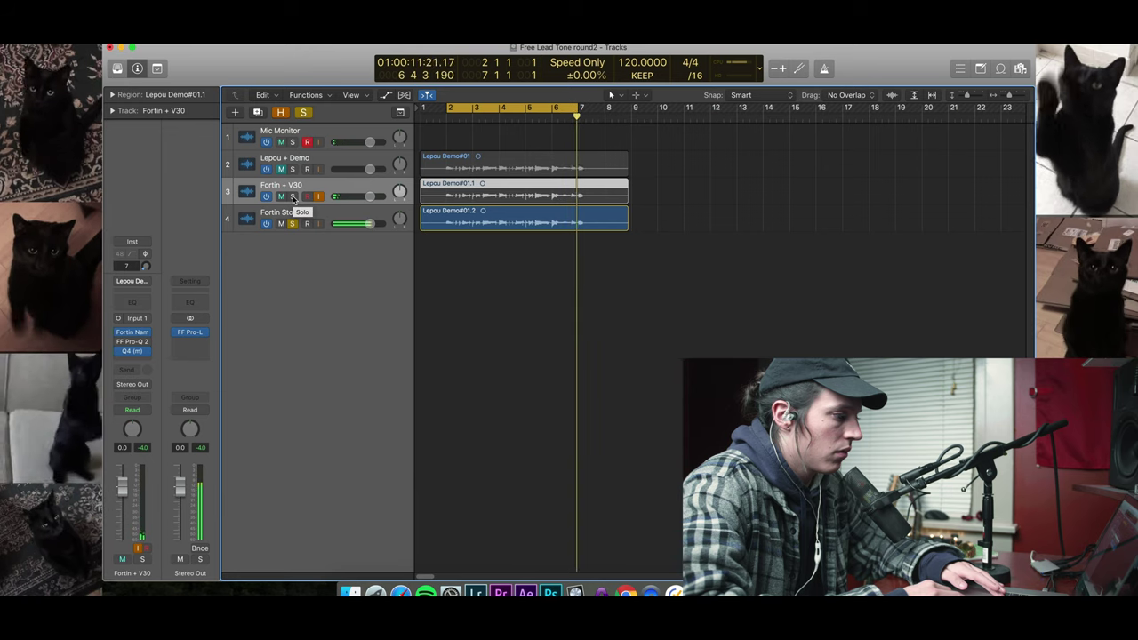
click(292, 197)
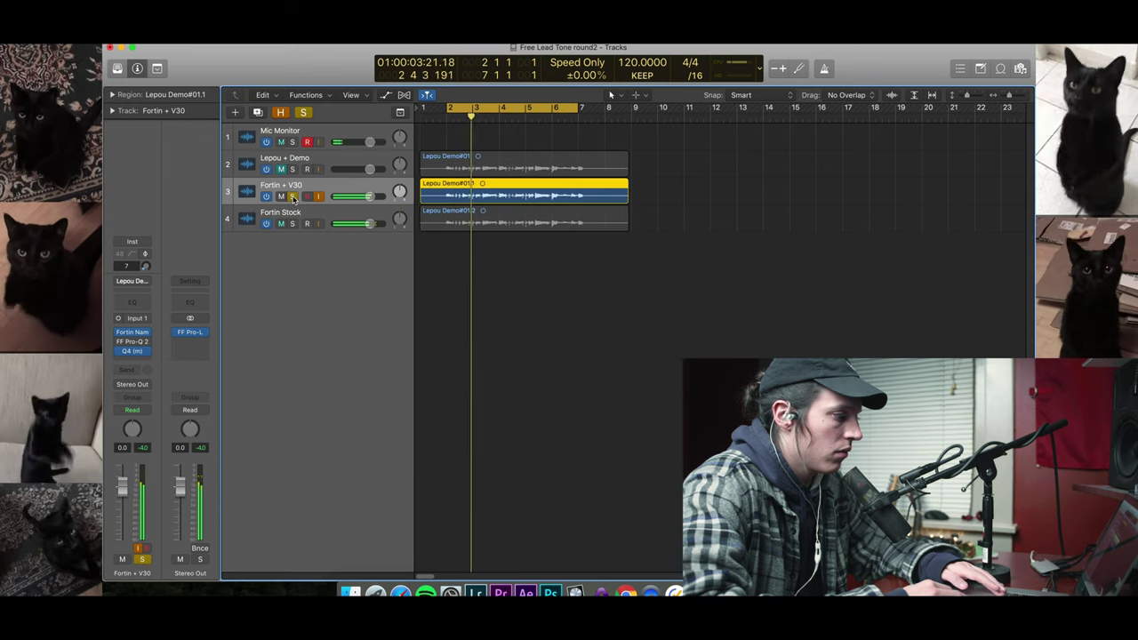
click(292, 197)
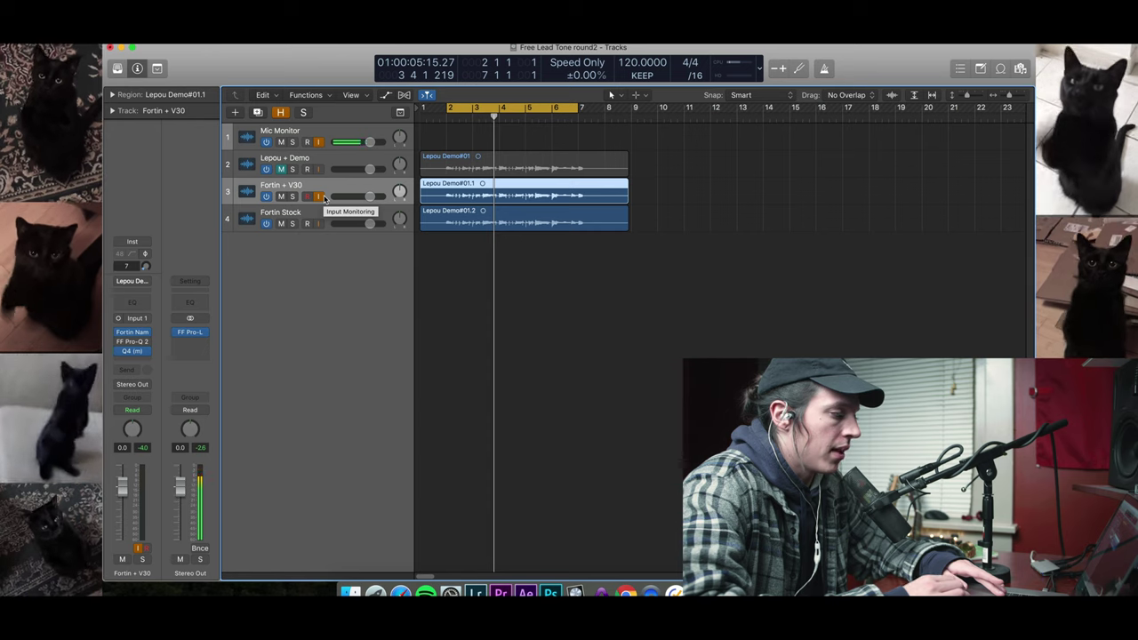
click(294, 169)
key(space)
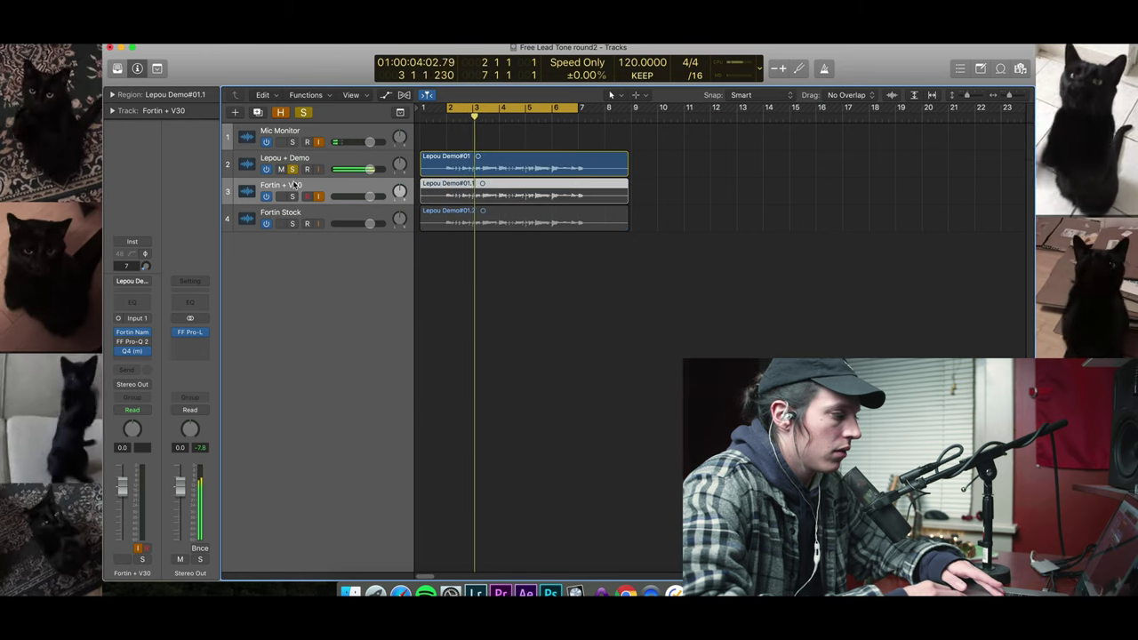
click(294, 197)
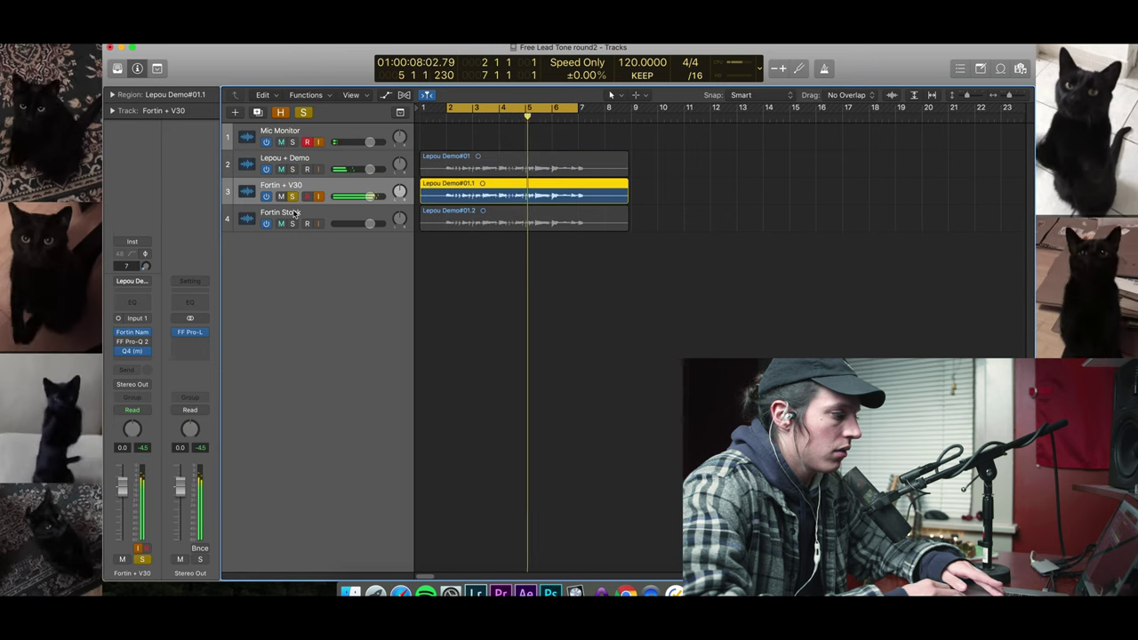
click(293, 224)
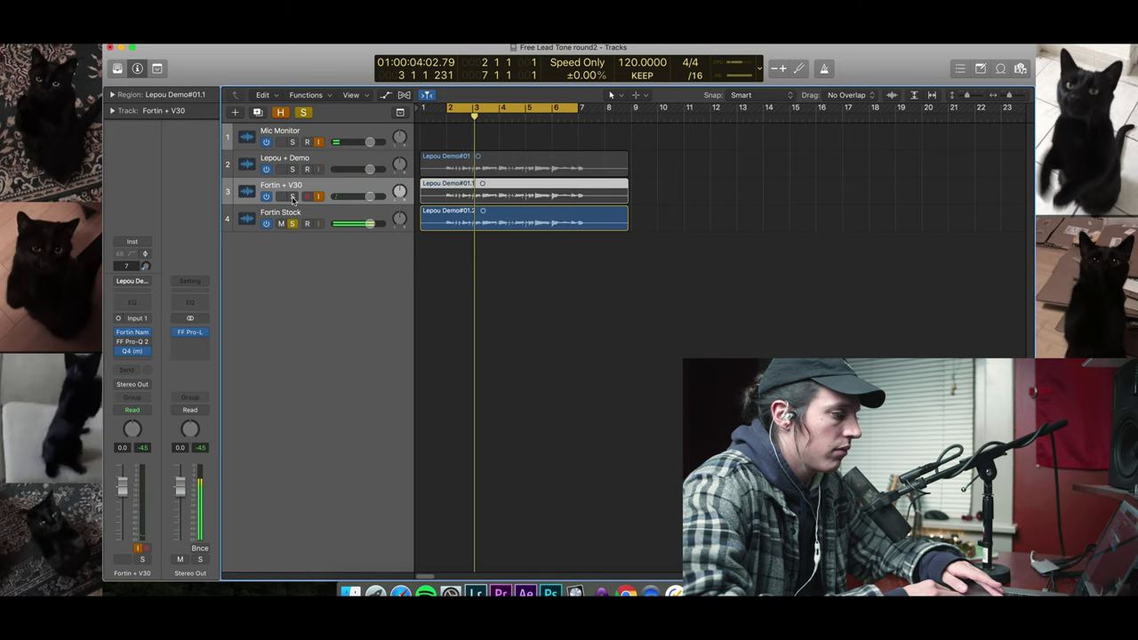
click(292, 196)
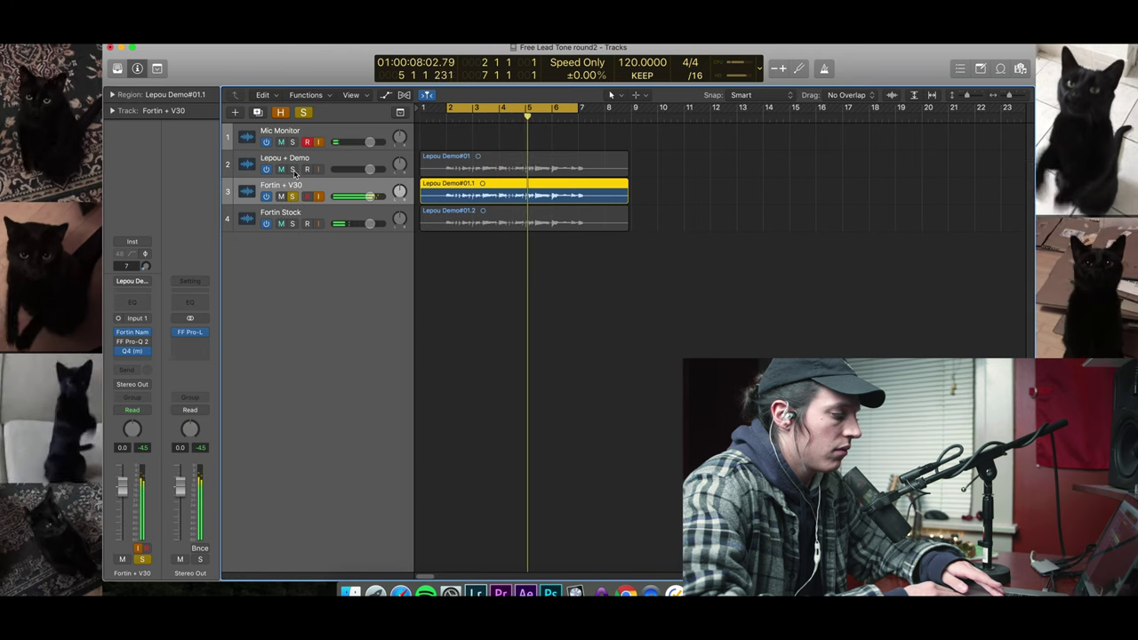
click(293, 169)
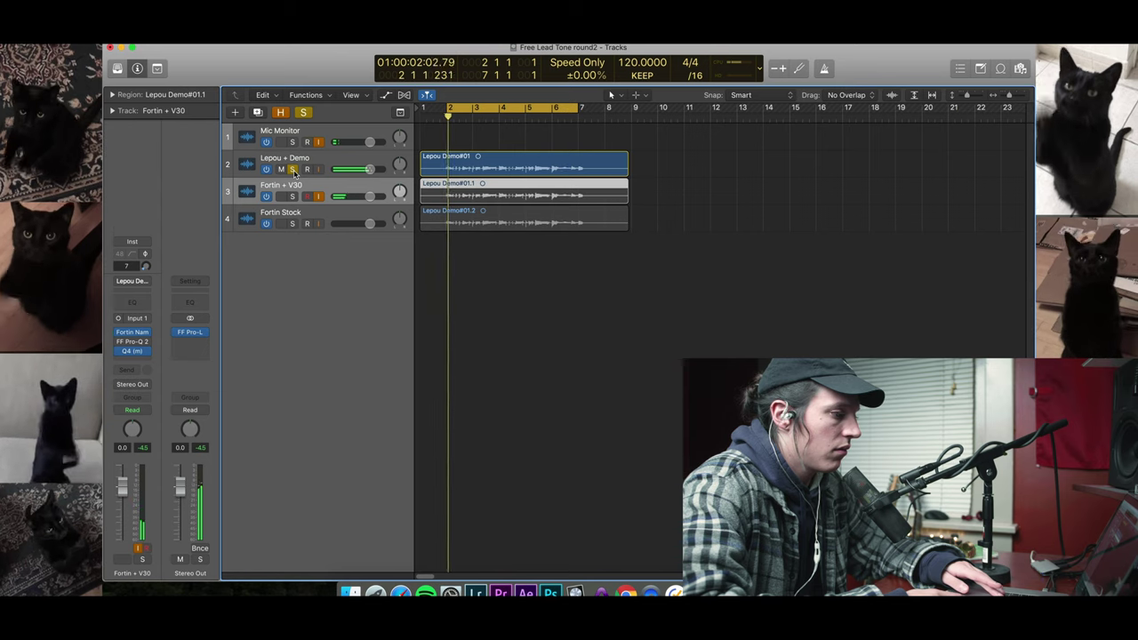
click(464, 190)
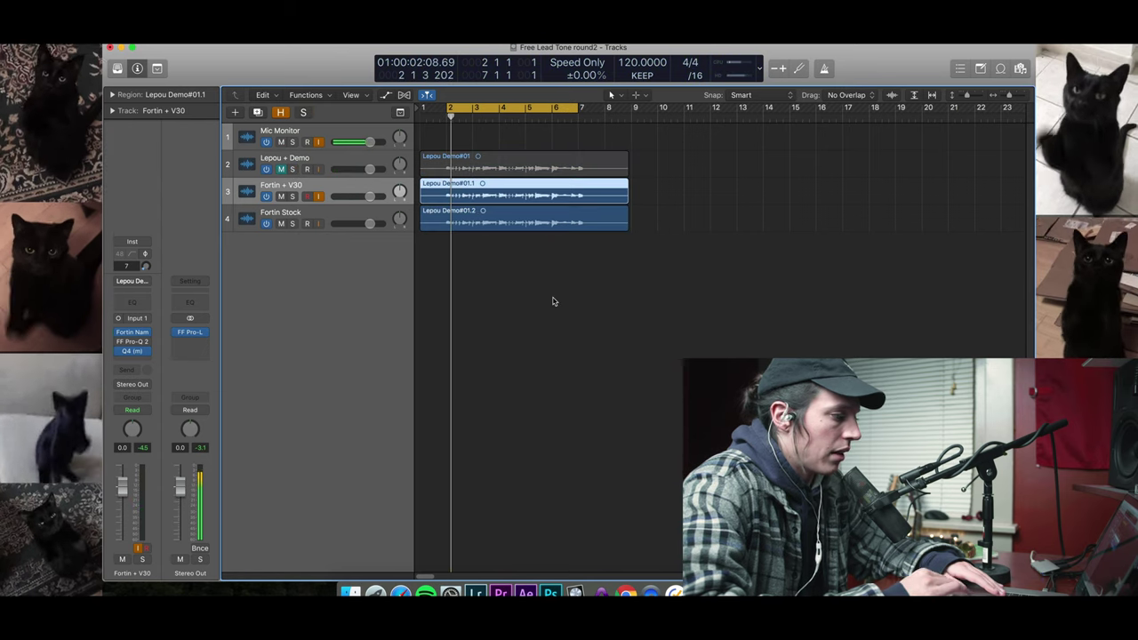